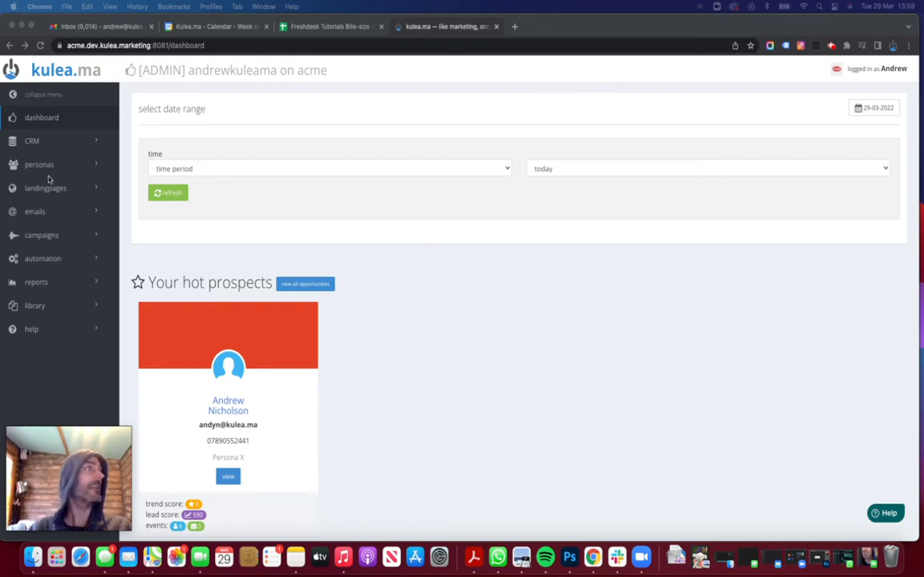
# Expand the landingpages section in the left sidebar.
pyautogui.click(59, 189)
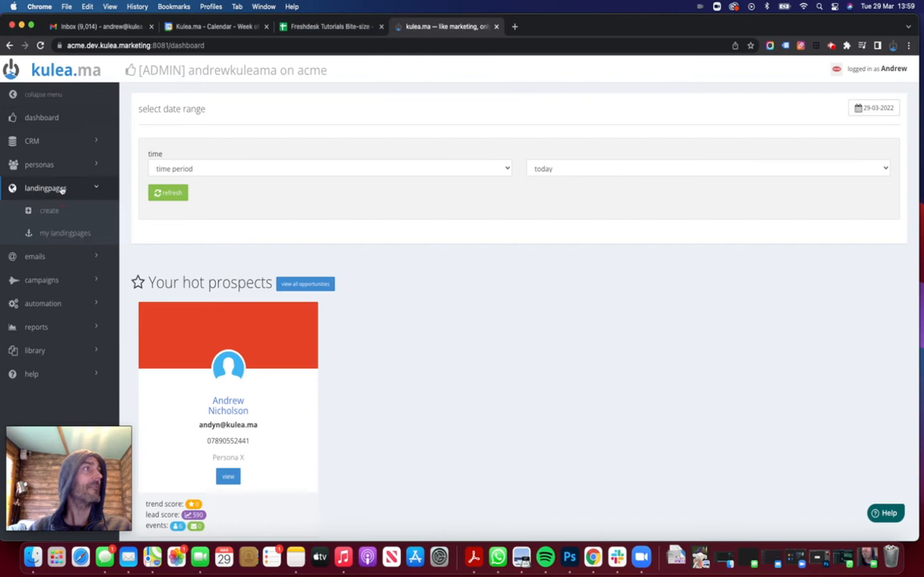
# Open 'Demo page' from my landingpages and show the 'Send us an email' button's text, link and colour settings.
pyautogui.click(62, 234)
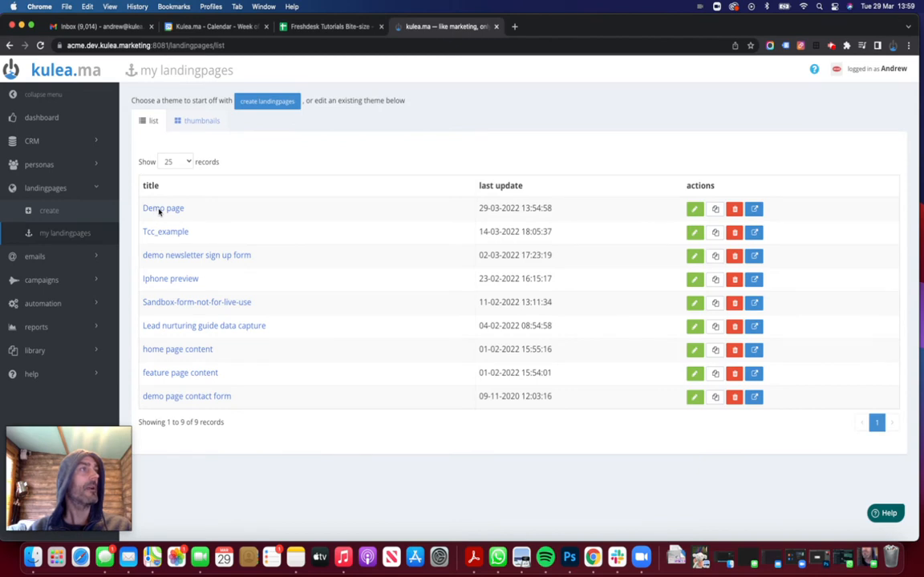
pyautogui.click(160, 208)
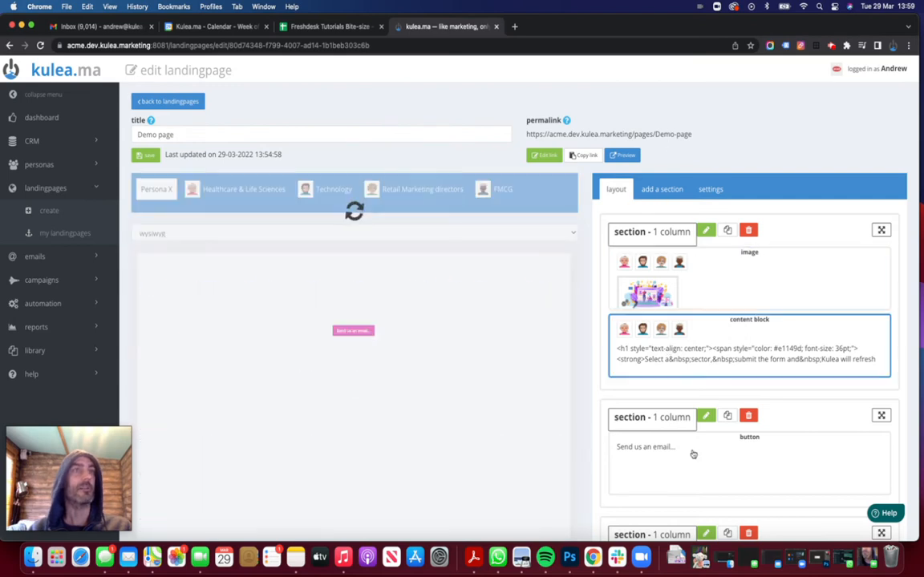
pyautogui.scroll(-2, 407, 469)
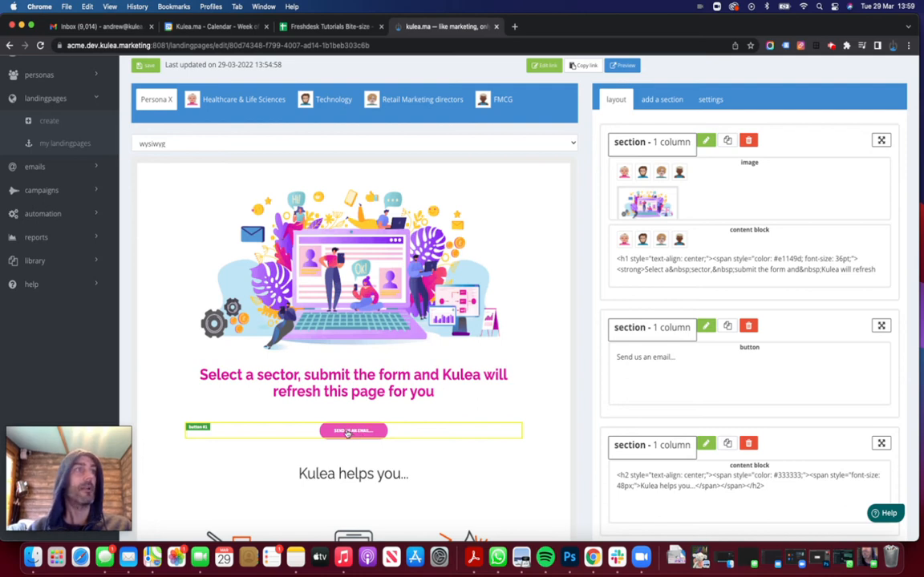
pyautogui.click(357, 431)
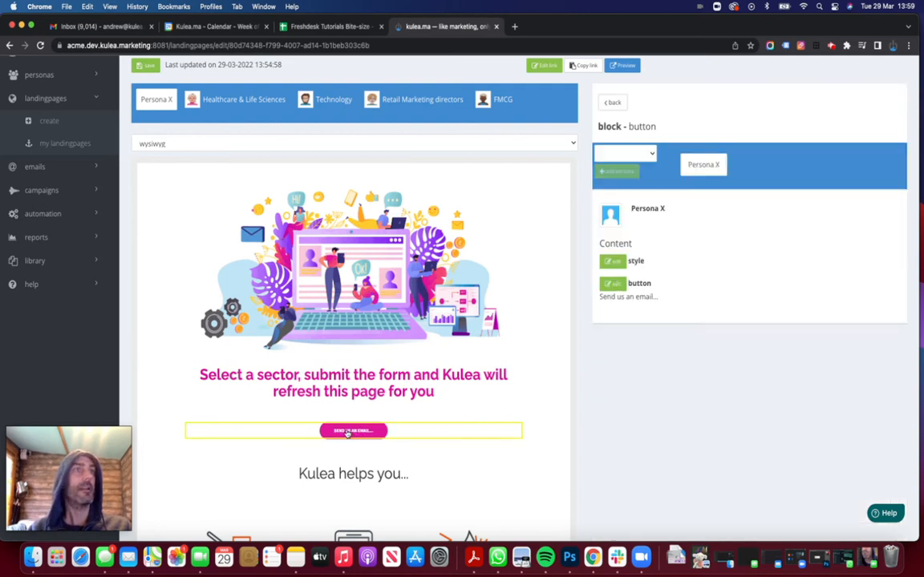
pyautogui.click(614, 284)
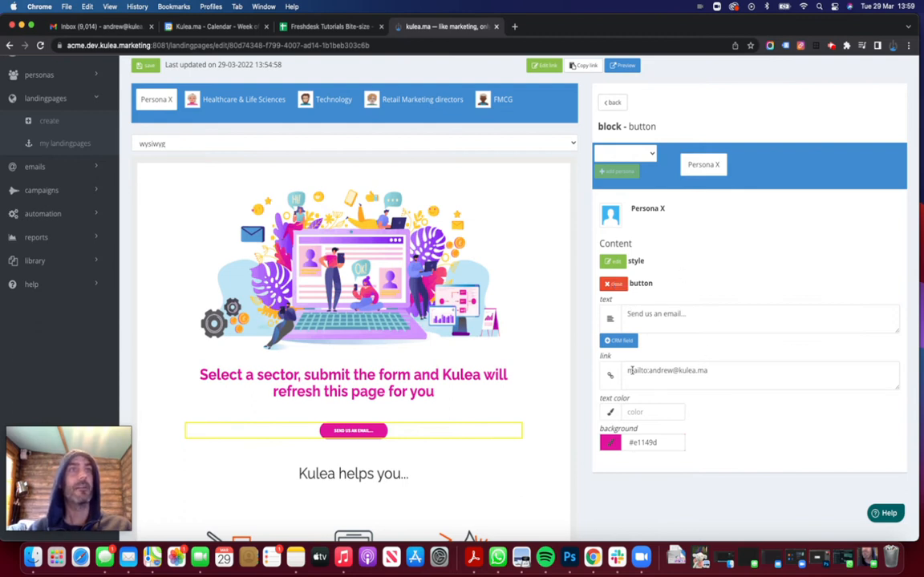
# Highlight the mailto: prefix and the email address parts of the button's link.
pyautogui.moveTo(628, 371); pyautogui.dragTo(713, 368)
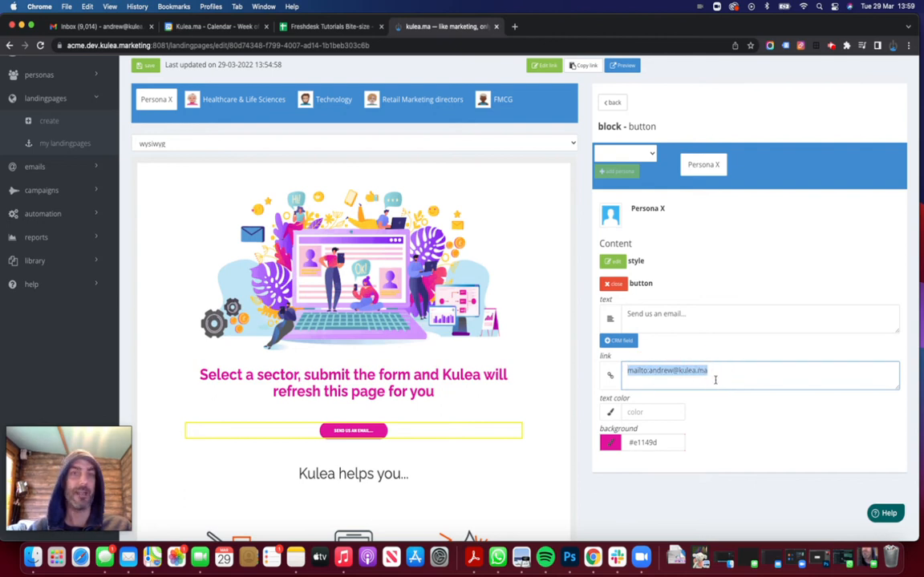
pyautogui.click(714, 372)
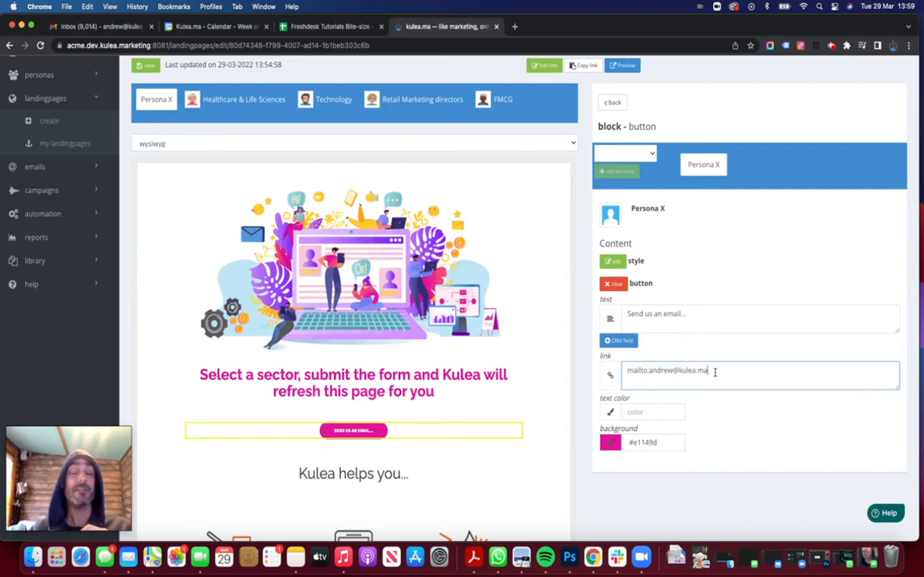
pyautogui.moveTo(649, 371); pyautogui.dragTo(624, 372)
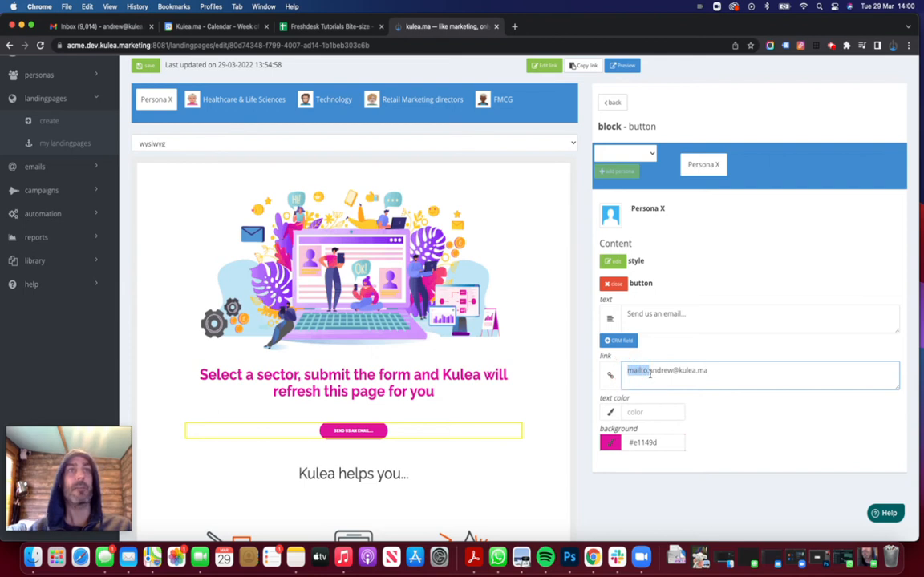
pyautogui.moveTo(716, 369); pyautogui.dragTo(648, 371)
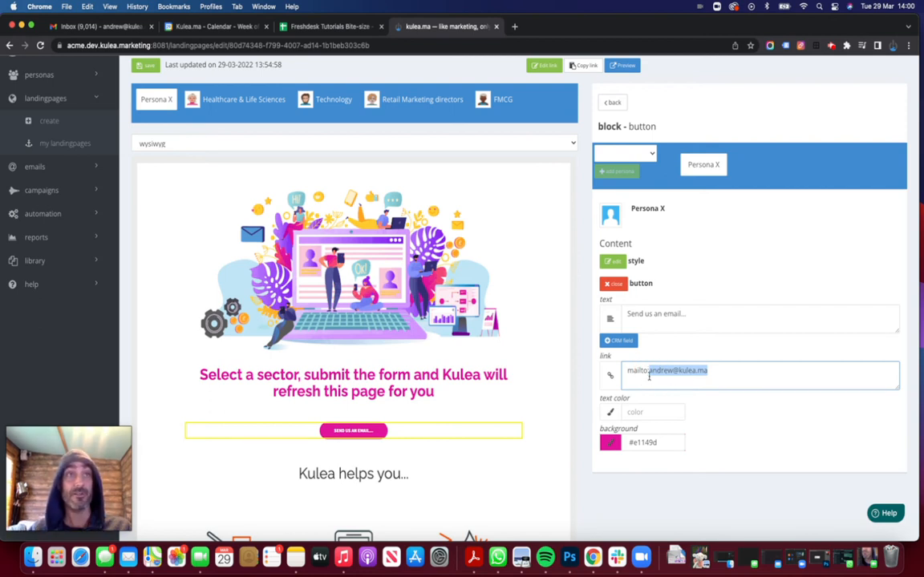
# Collapse the button settings and preview the Demo page in a new tab.
pyautogui.click(617, 284)
pyautogui.scroll(1, 651, 183)
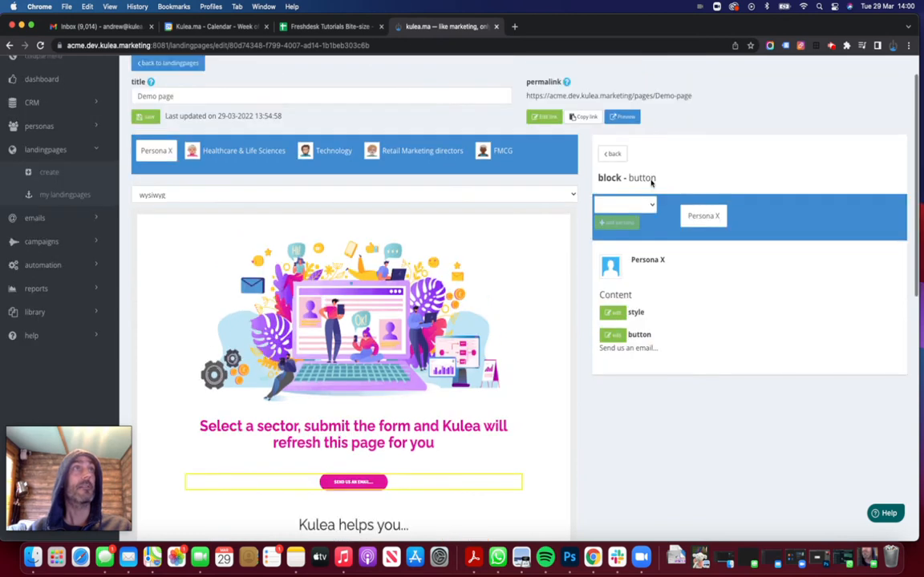
pyautogui.click(623, 116)
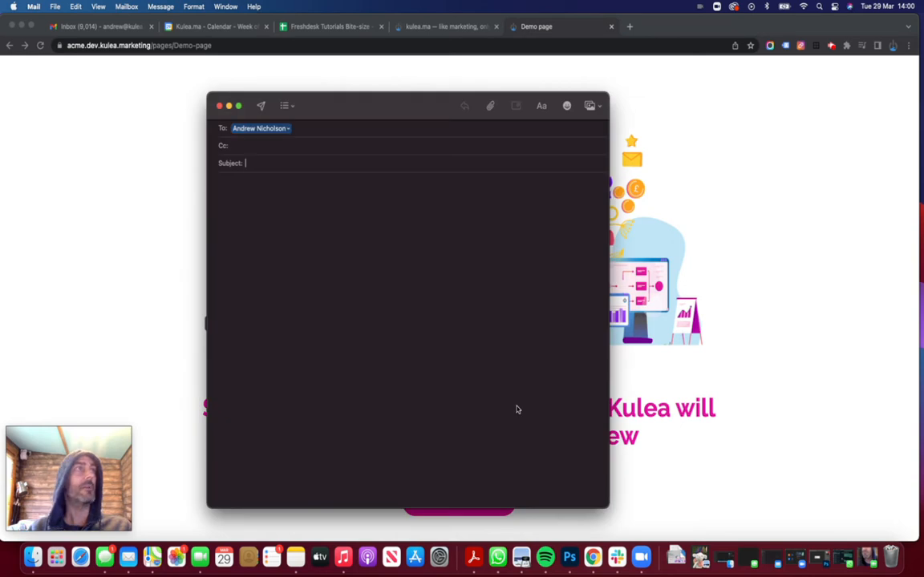
# Discard the Apple Mail test message with Don't Save and close the Demo page preview tab.
pyautogui.click(289, 129)
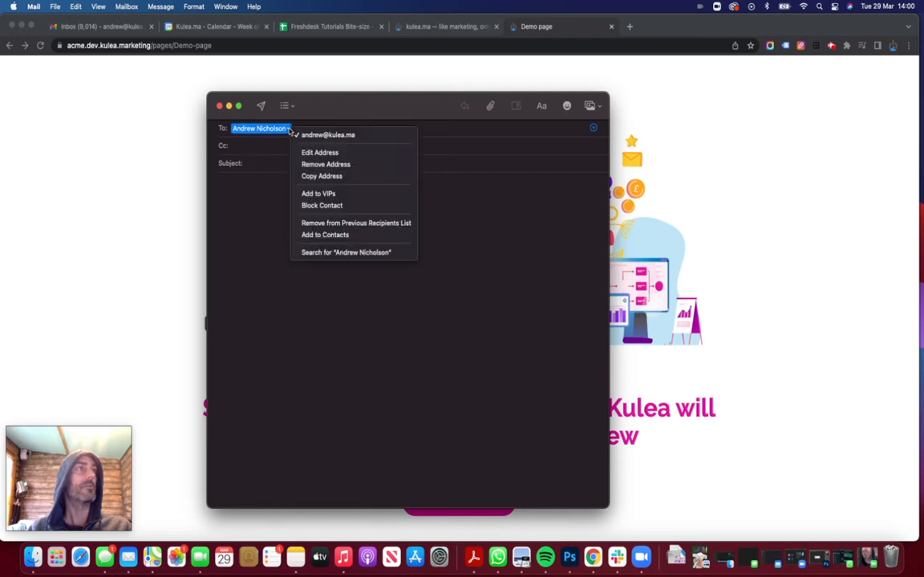
pyautogui.click(218, 106)
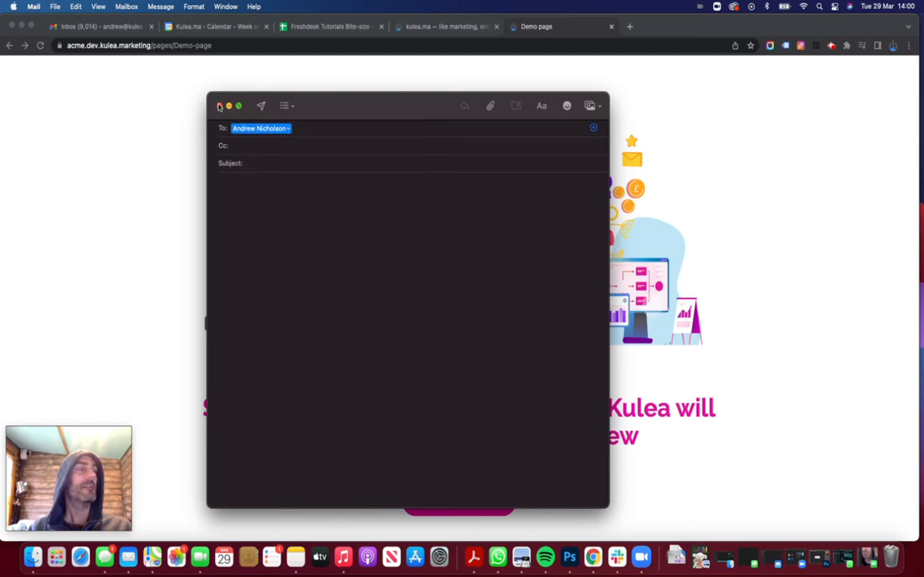
pyautogui.click(219, 106)
pyautogui.click(420, 344)
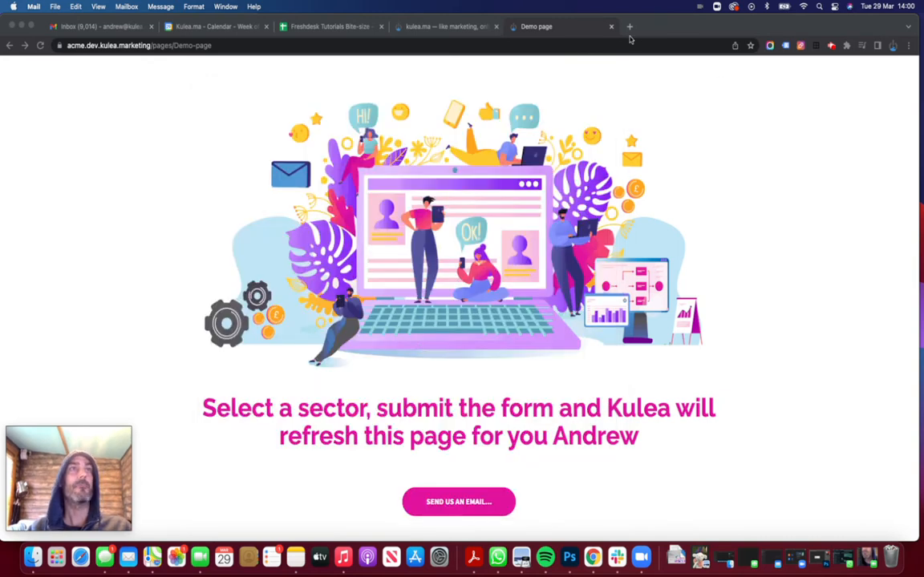
pyautogui.click(610, 30)
# Append '?subject=you are awesome' plus the contact's first name to the button's mailto link.
pyautogui.click(609, 30)
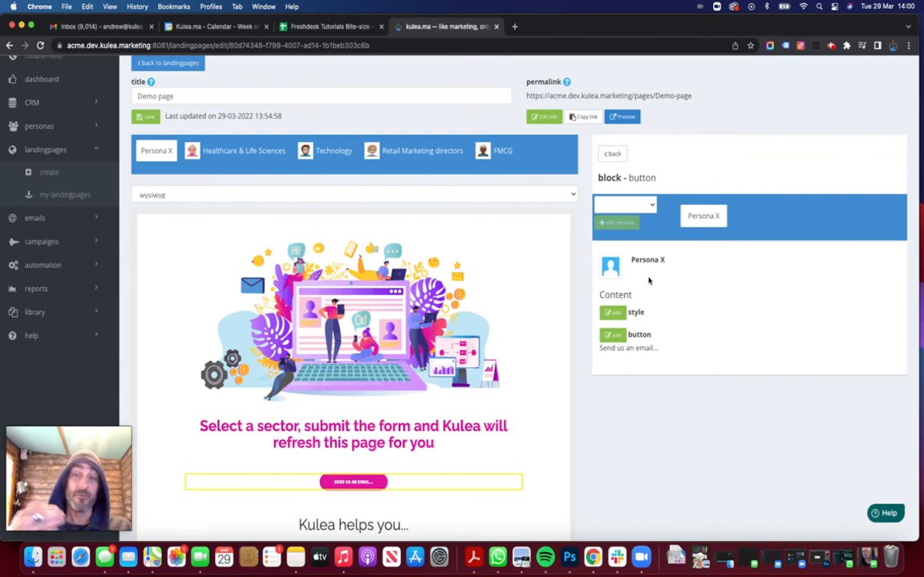
pyautogui.click(619, 337)
pyautogui.click(711, 421)
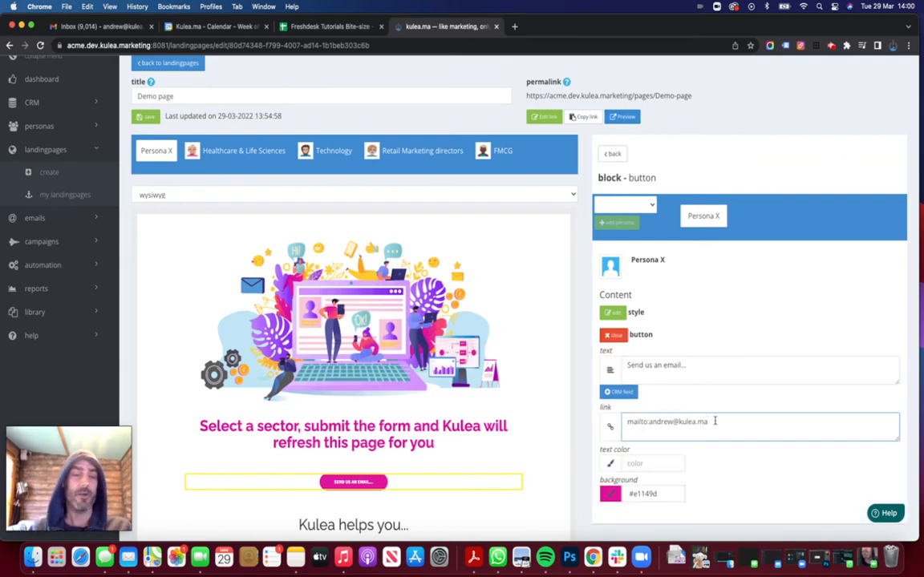
pyautogui.write('?')
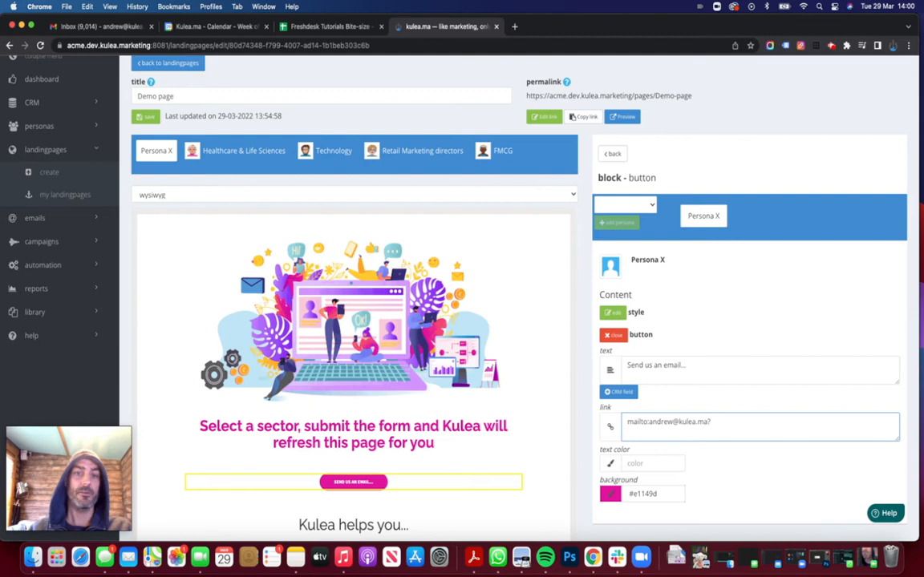
pyautogui.write('subje')
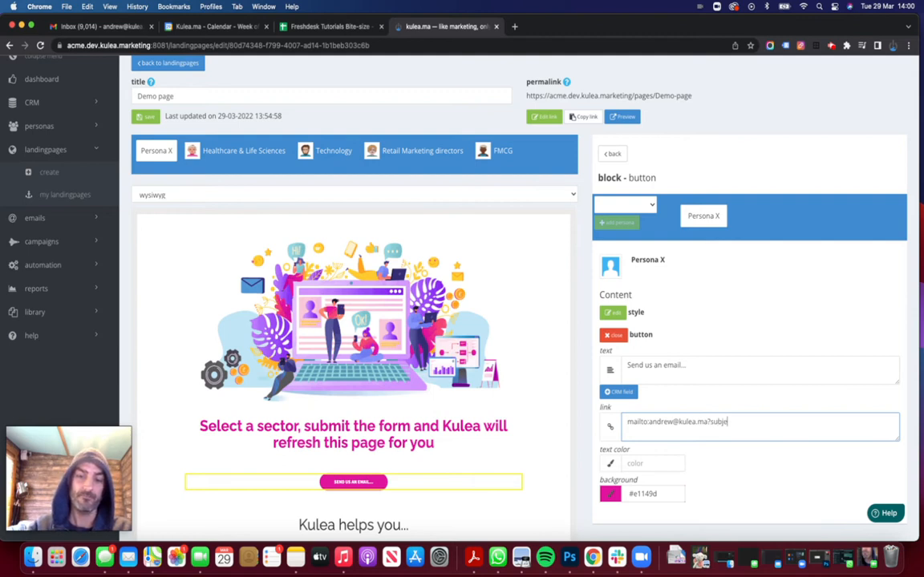
pyautogui.write('ct=')
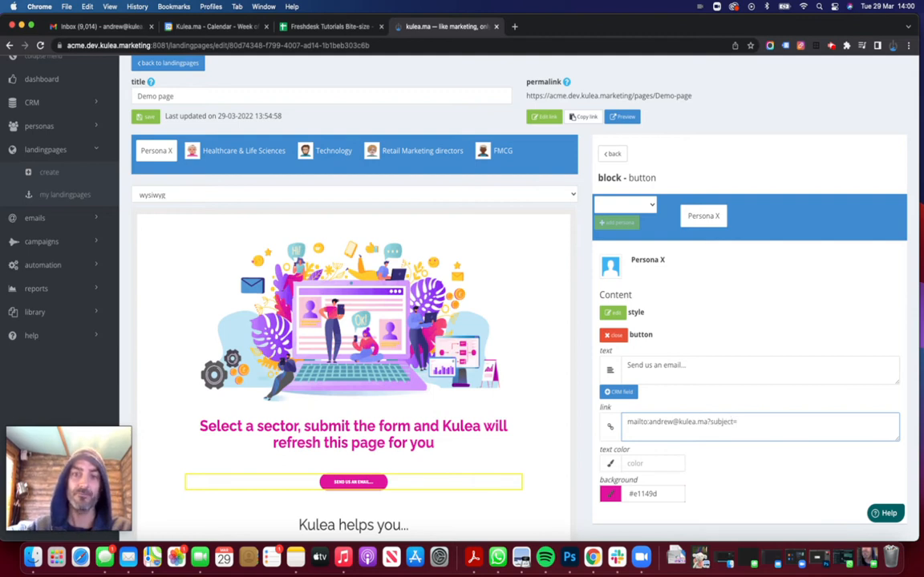
pyautogui.write('you are aesome Andrew')
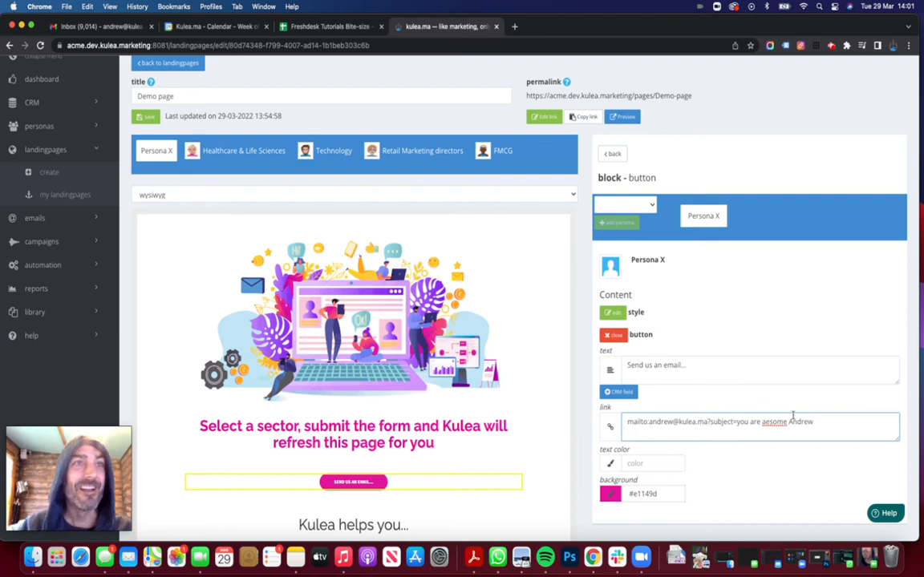
pyautogui.click(766, 422)
pyautogui.write('w')
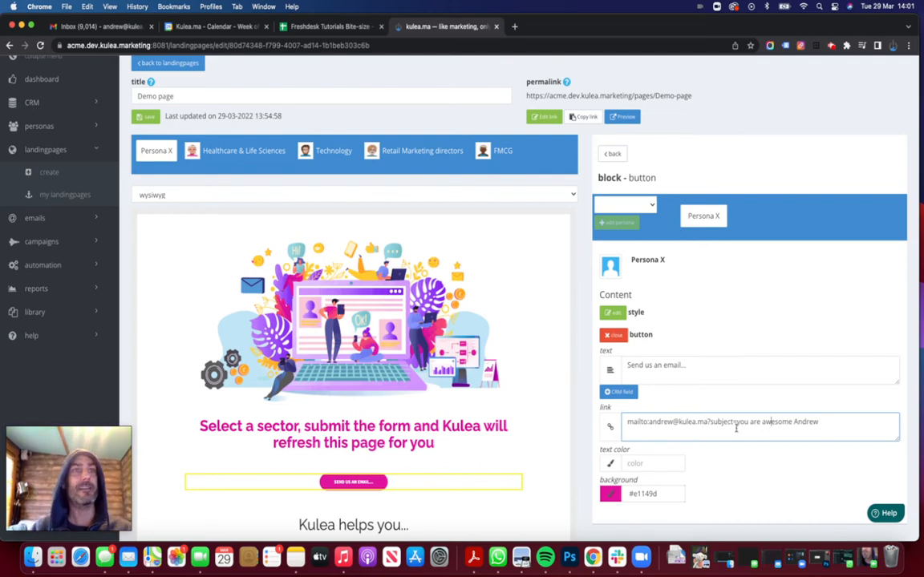
# Highlight 'subject' in the link, close the button settings and preview the page.
pyautogui.click(708, 420)
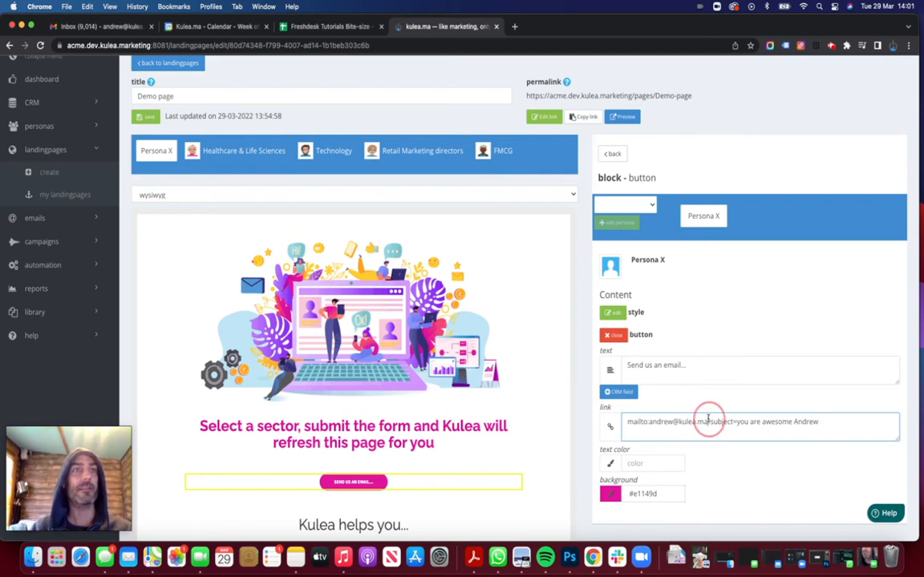
pyautogui.moveTo(708, 420); pyautogui.dragTo(824, 423)
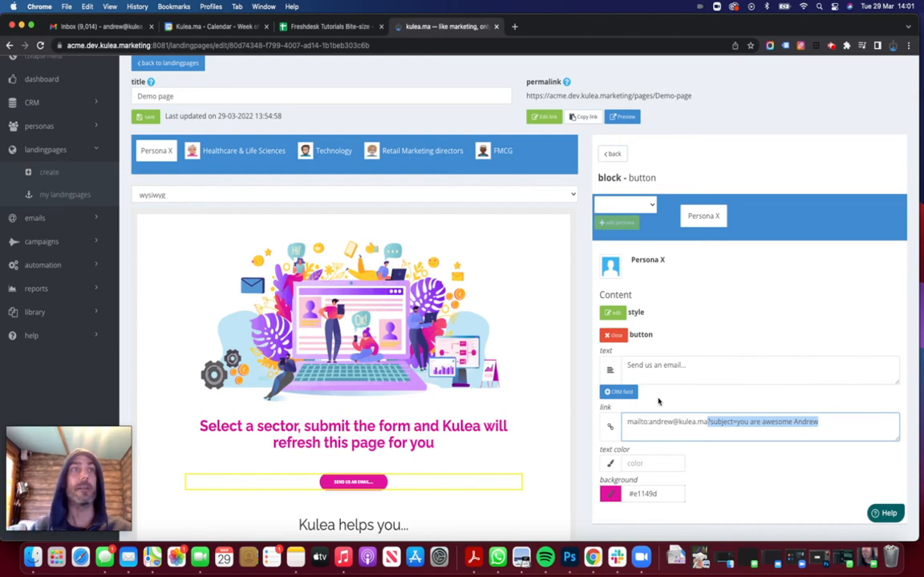
pyautogui.click(613, 335)
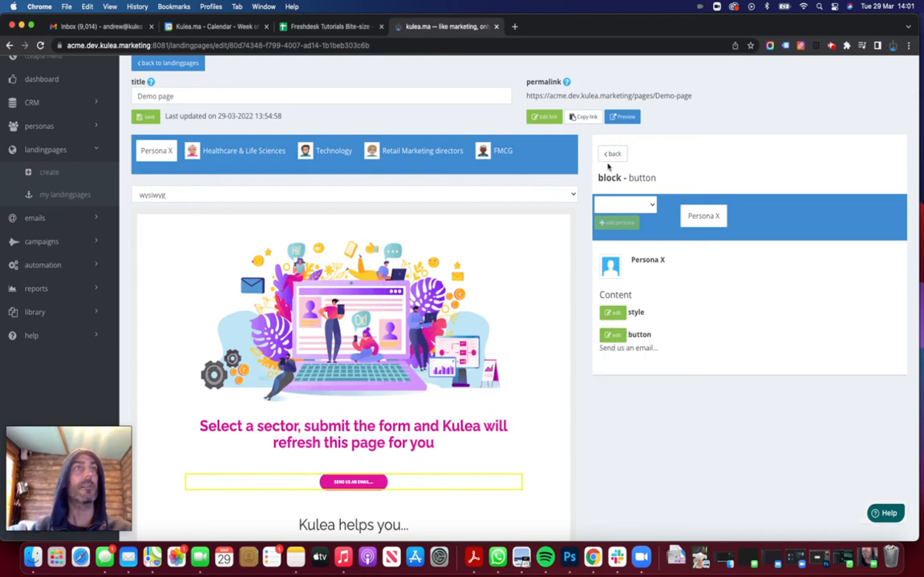
pyautogui.click(620, 115)
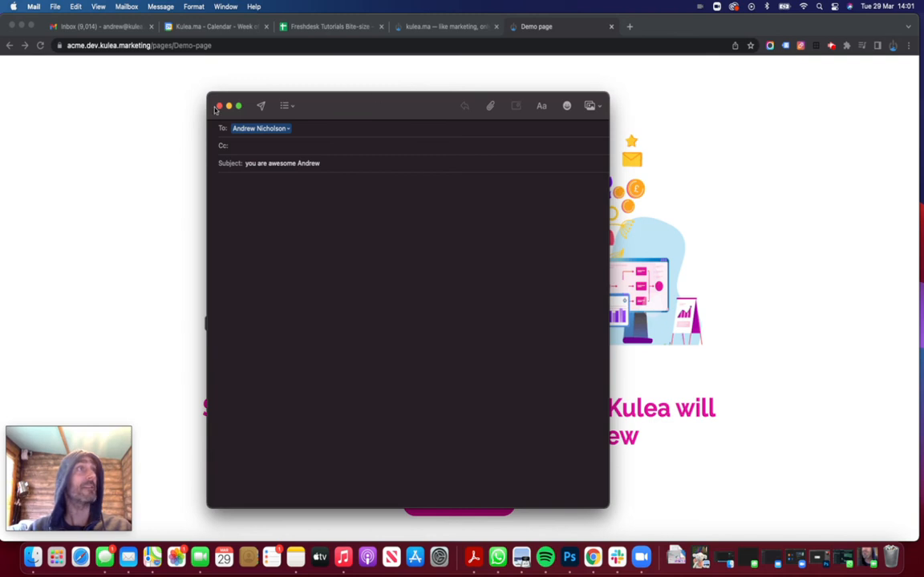
# Close the prefilled Mail draft with Don't Save and bring the browser's Demo page forward.
pyautogui.press('super+w')
pyautogui.click(408, 345)
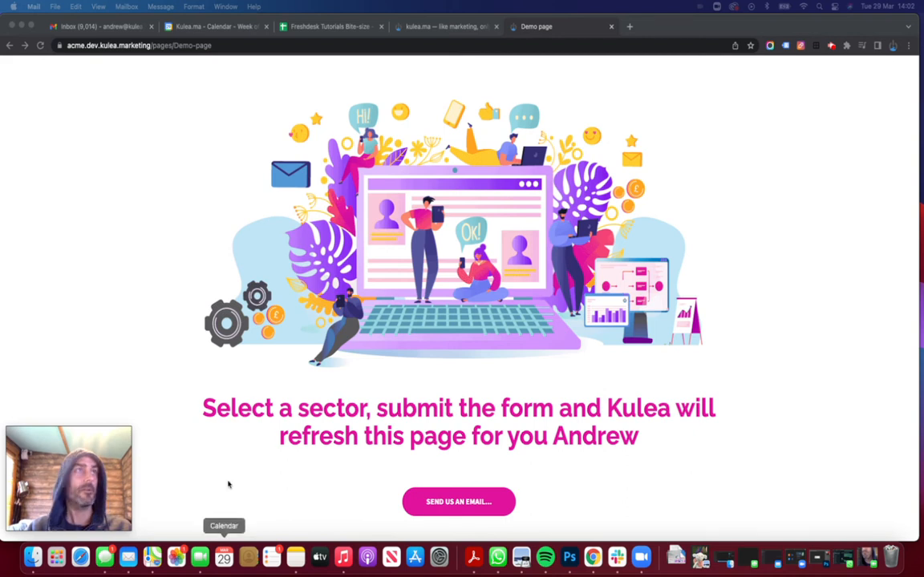
pyautogui.click(439, 31)
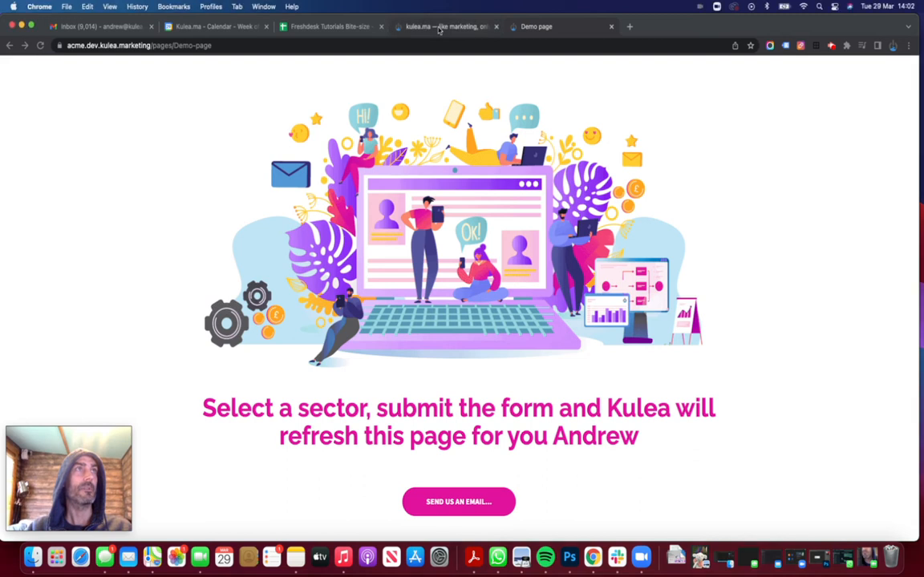
# Change the link's subject parameter to body with the text 'bit more info here', then close to save.
pyautogui.click(438, 28)
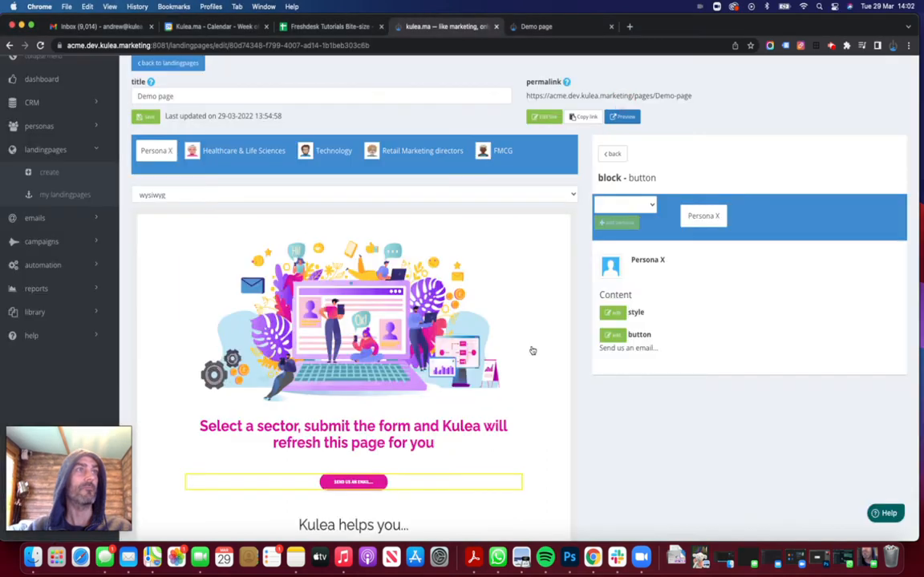
pyautogui.click(614, 335)
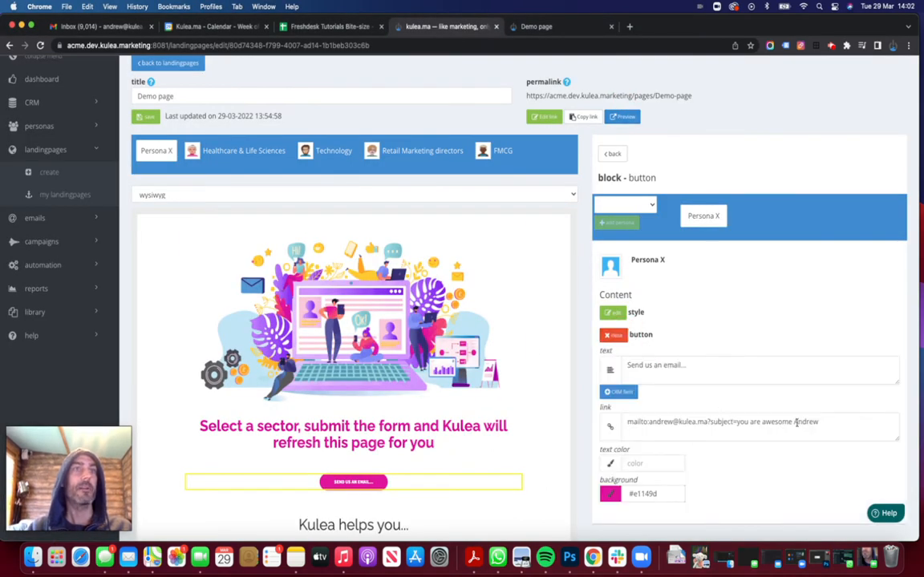
pyautogui.moveTo(737, 422); pyautogui.dragTo(819, 425)
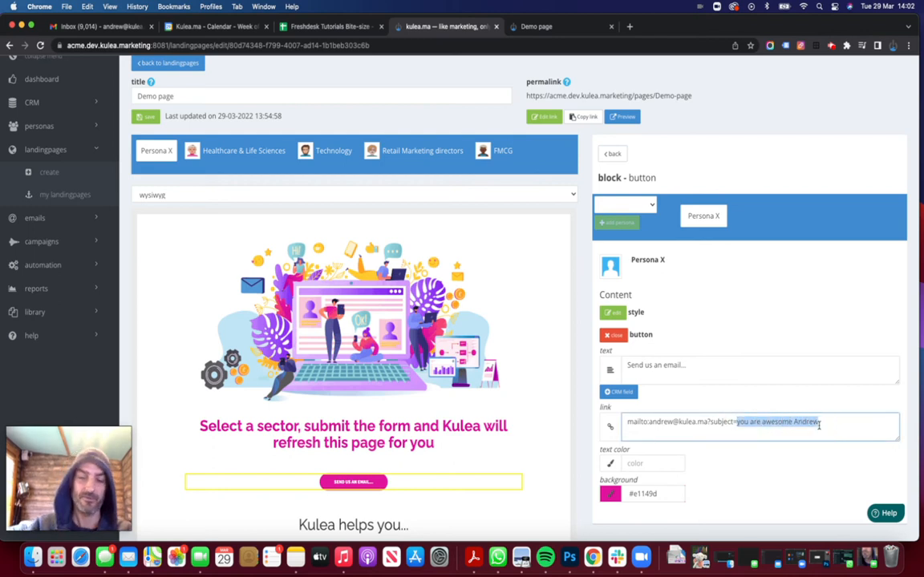
pyautogui.write('blt mo')
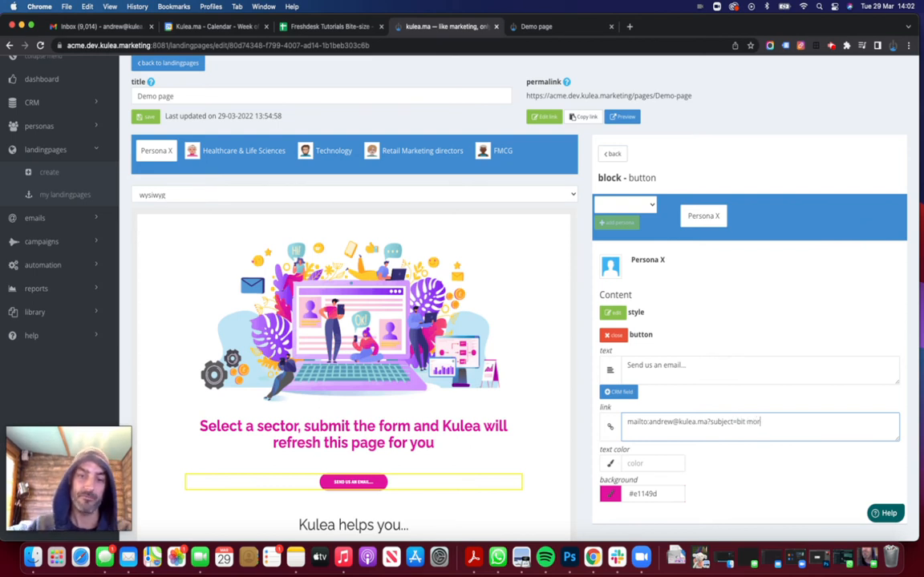
pyautogui.write('reinfo')
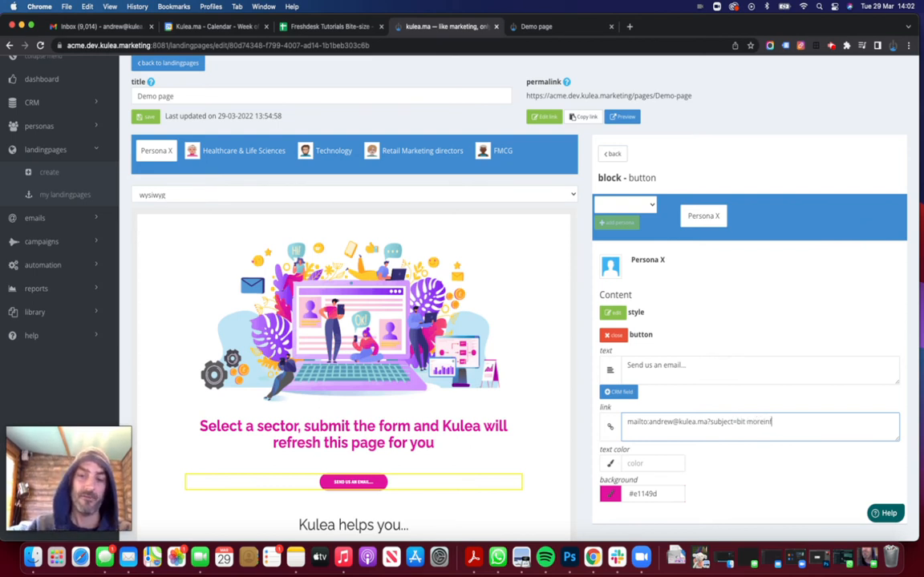
pyautogui.write(' here')
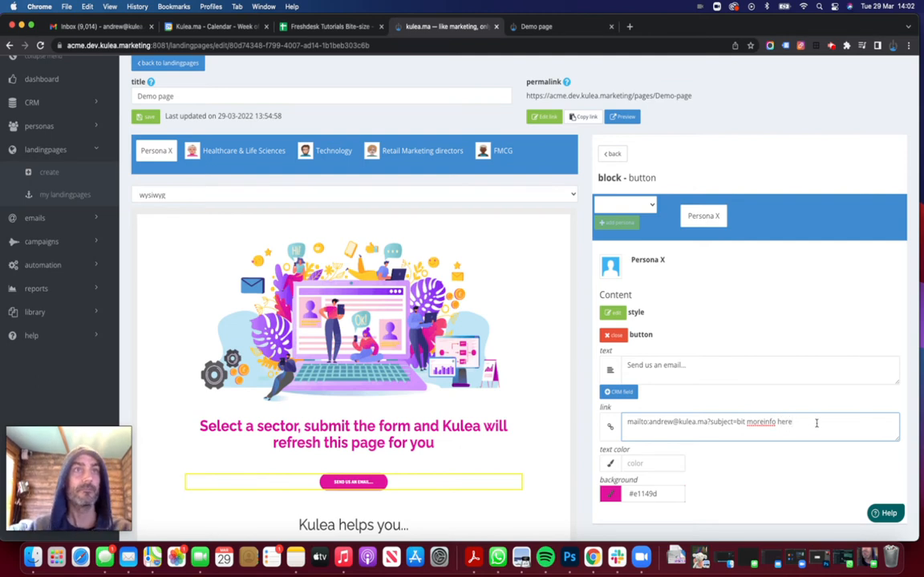
pyautogui.click(764, 422)
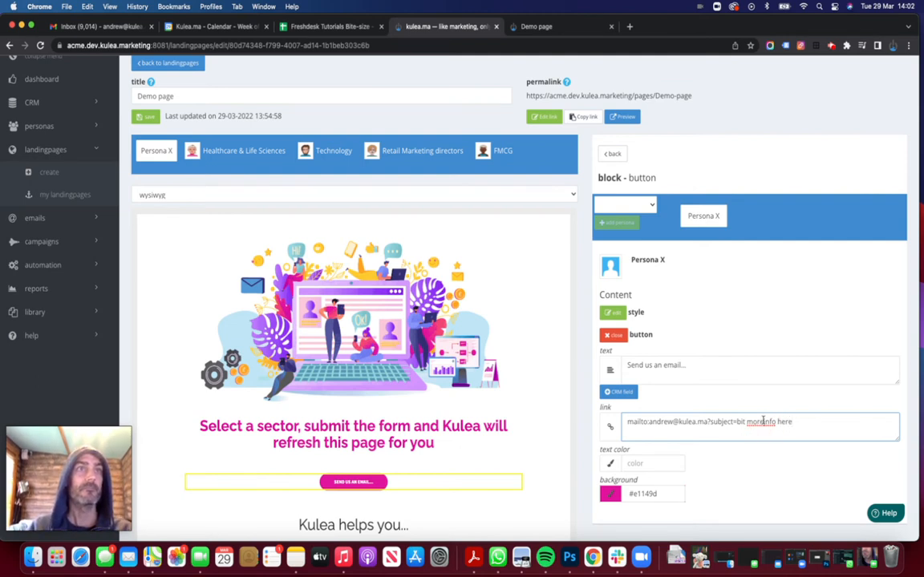
pyautogui.moveTo(733, 422); pyautogui.dragTo(710, 421)
pyautogui.write('body')
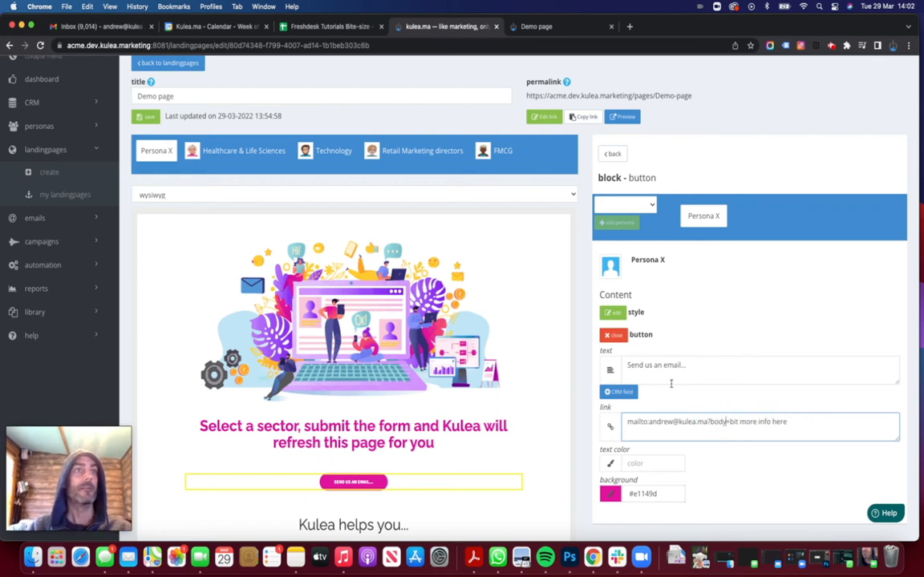
pyautogui.click(613, 336)
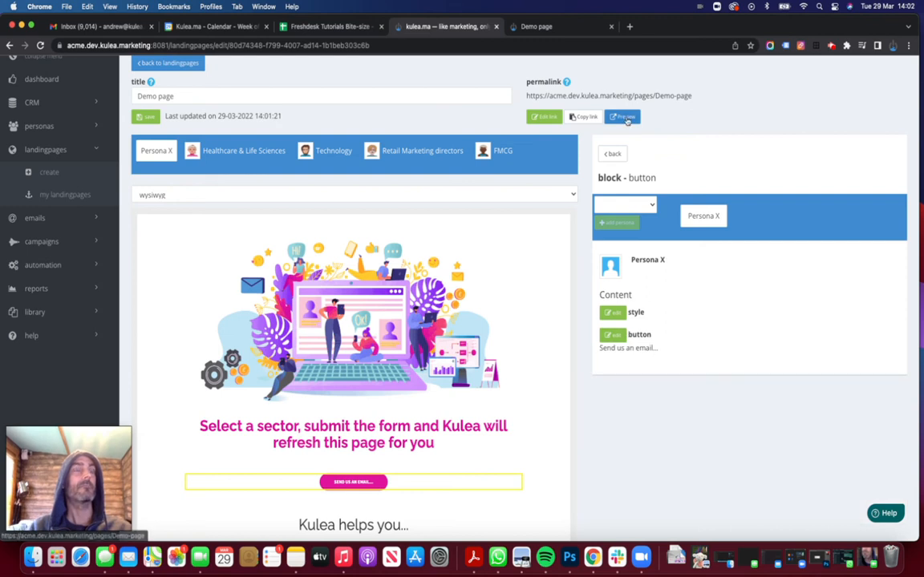
# Preview the page, check the email button's draft shows 'bit more info here' as body, then discard it.
pyautogui.click(626, 118)
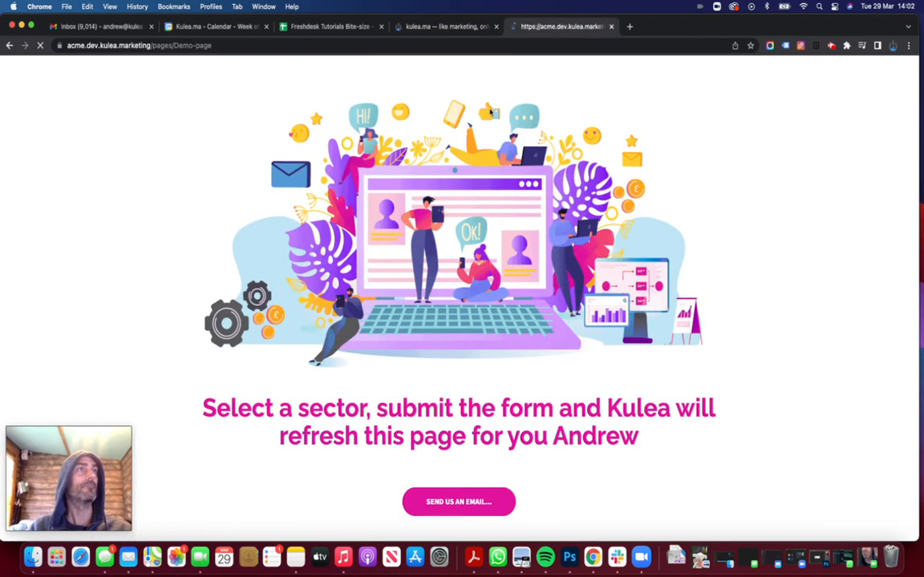
pyautogui.scroll(-4, 492, 449)
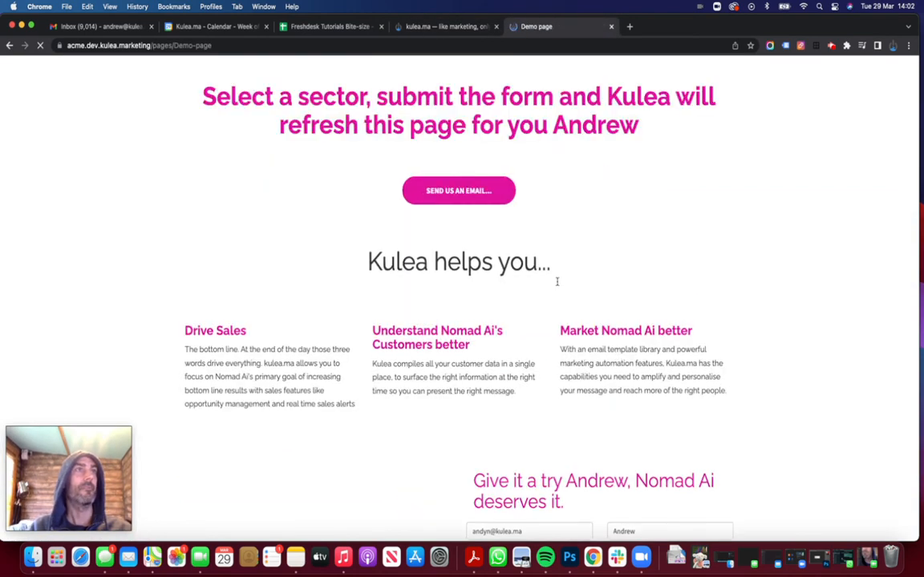
pyautogui.scroll(4, 558, 283)
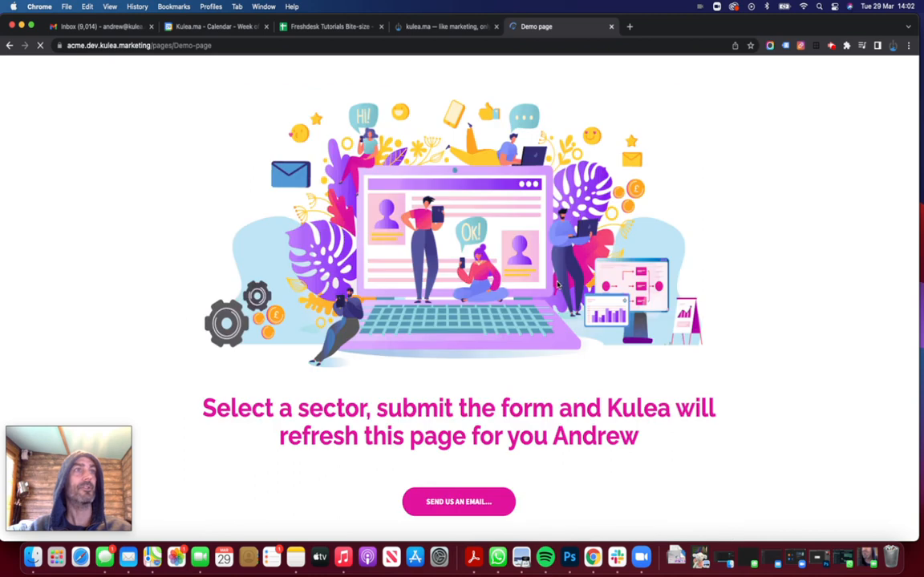
pyautogui.click(458, 504)
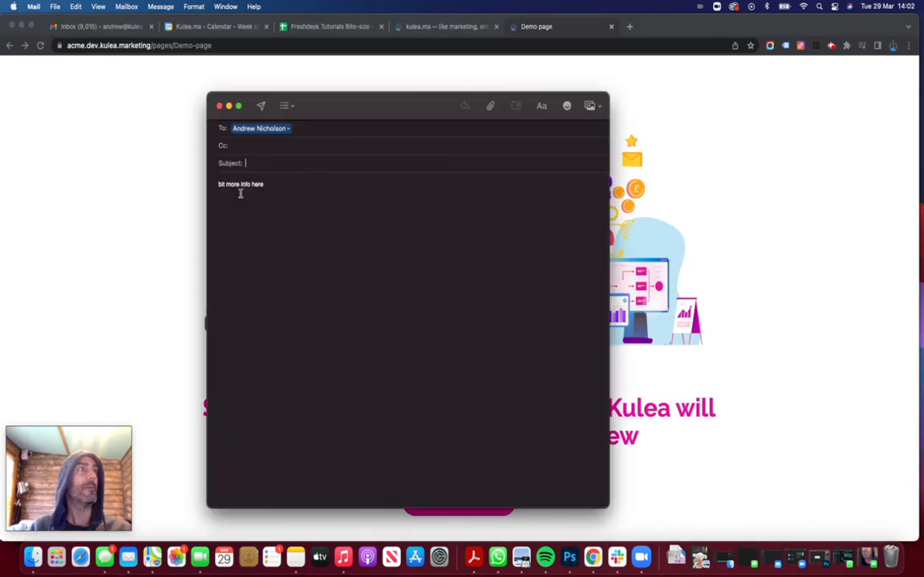
pyautogui.moveTo(218, 184); pyautogui.dragTo(274, 185)
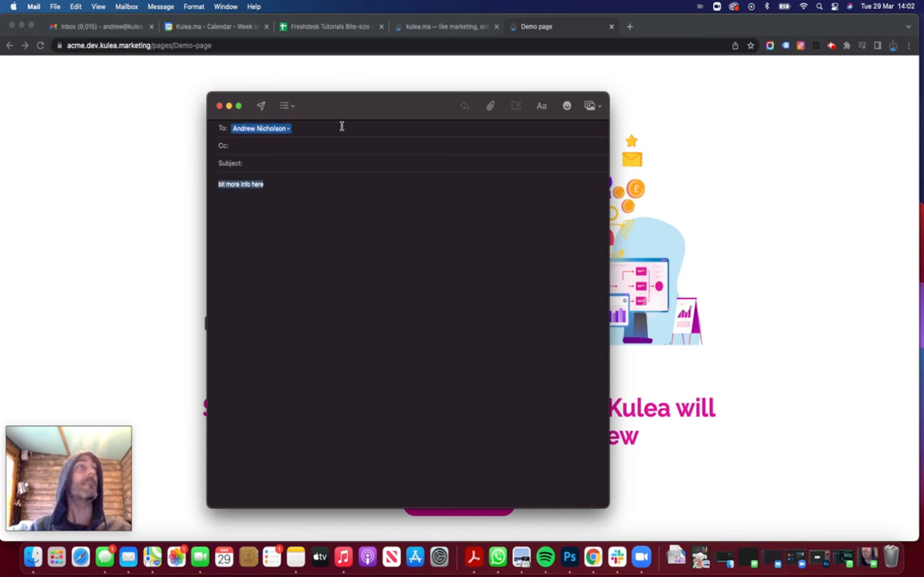
pyautogui.click(220, 108)
pyautogui.click(411, 345)
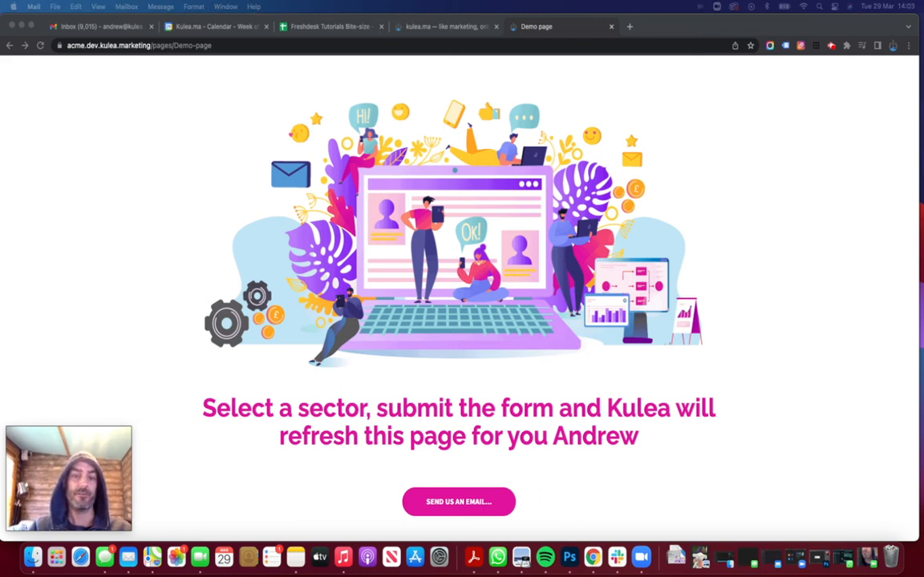
# Replace the email button's link with the pasted mailto snippet holding cc, bcc and a Big%20News subject.
pyautogui.click(432, 27)
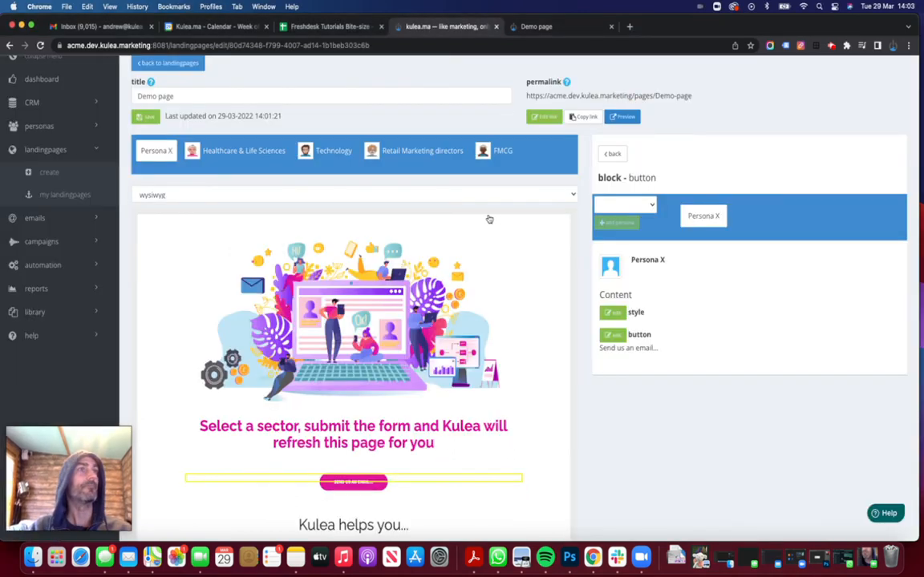
pyautogui.click(612, 336)
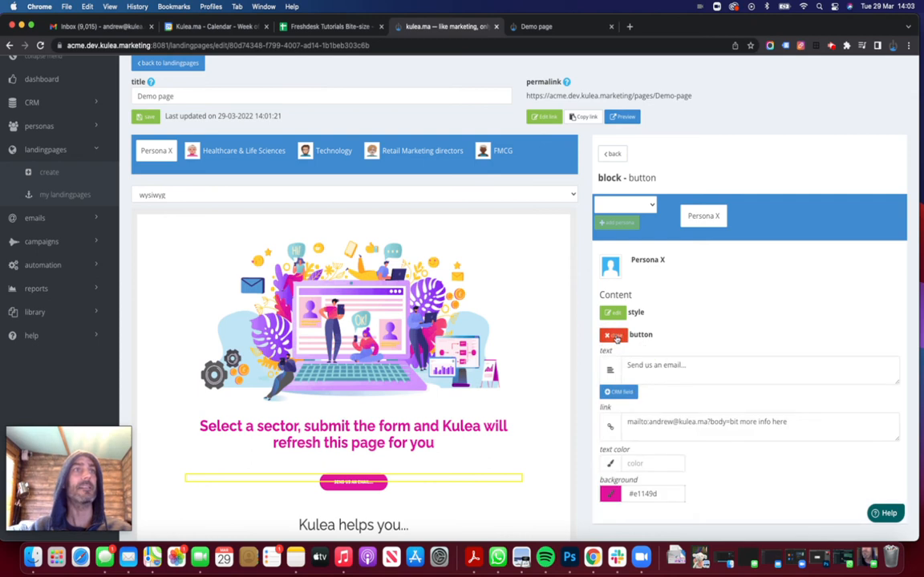
pyautogui.tripleClick(653, 422)
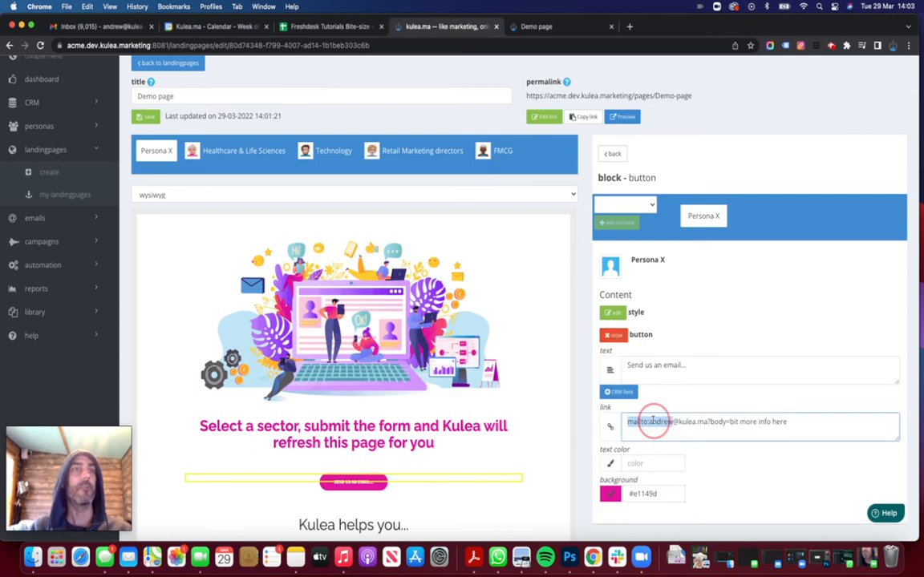
pyautogui.press('super+v')
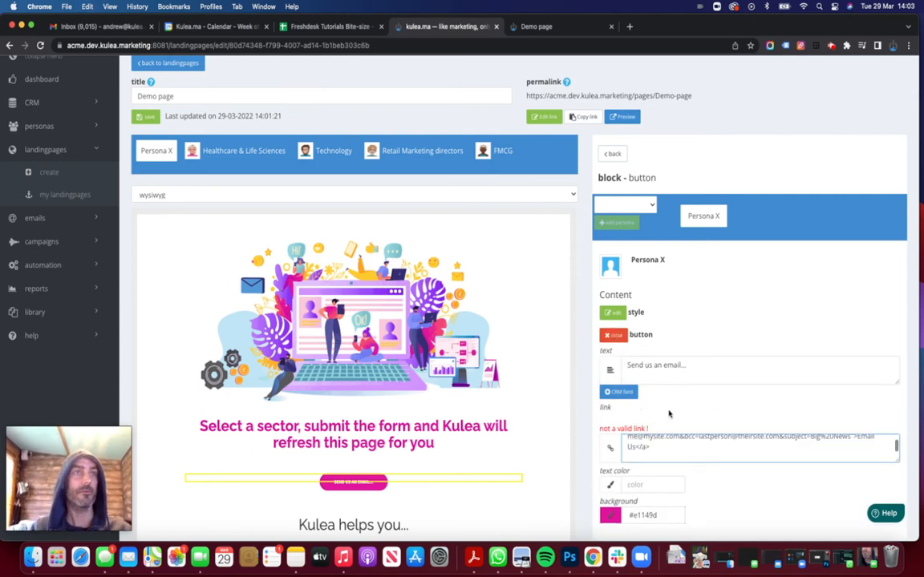
pyautogui.scroll(-3, 694, 412)
pyautogui.moveTo(898, 352); pyautogui.dragTo(901, 395)
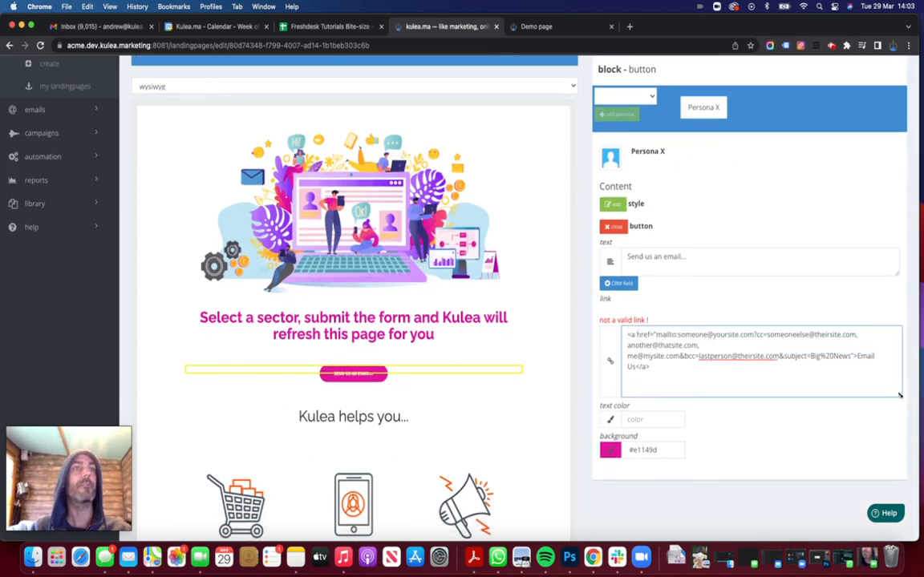
# Delete the opening '<a href="' and closing '</a>' tags from the link text.
pyautogui.moveTo(656, 334); pyautogui.dragTo(626, 334)
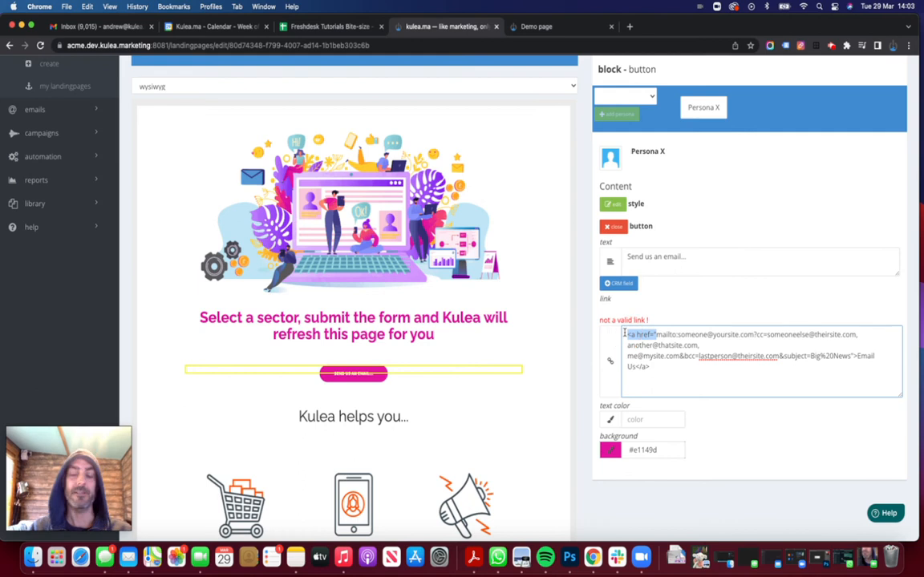
pyautogui.press('BackSpace')
pyautogui.click(649, 347)
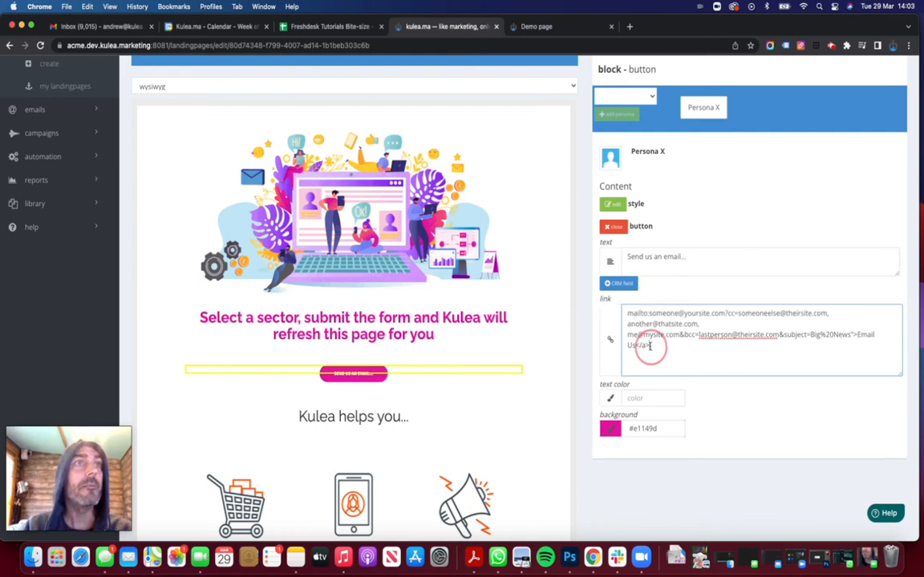
pyautogui.press('BackSpace')
pyautogui.press('BackSpace')
pyautogui.press('BackSpace')
pyautogui.press('BackSpace')
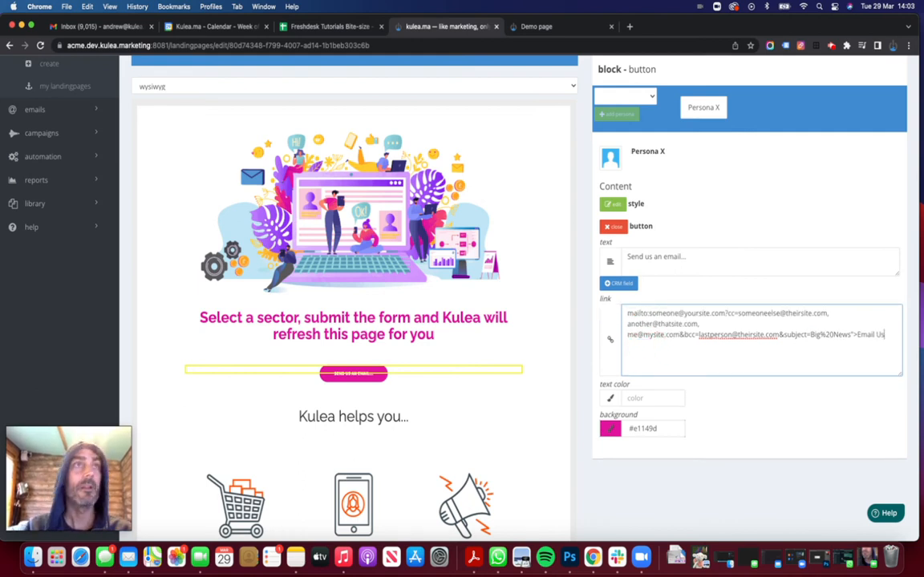
pyautogui.moveTo(627, 313); pyautogui.dragTo(728, 315)
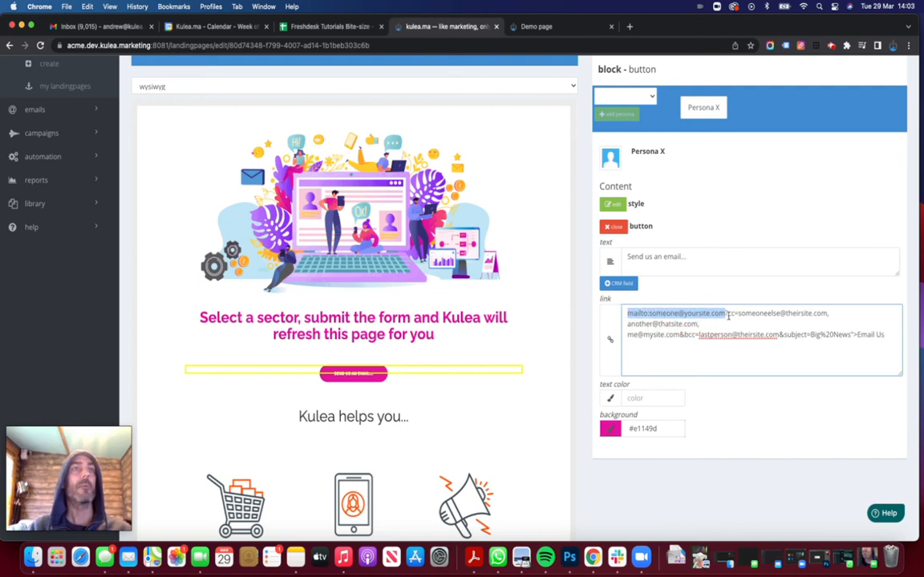
pyautogui.click(732, 313)
pyautogui.click(731, 313)
pyautogui.moveTo(731, 312); pyautogui.dragTo(829, 315)
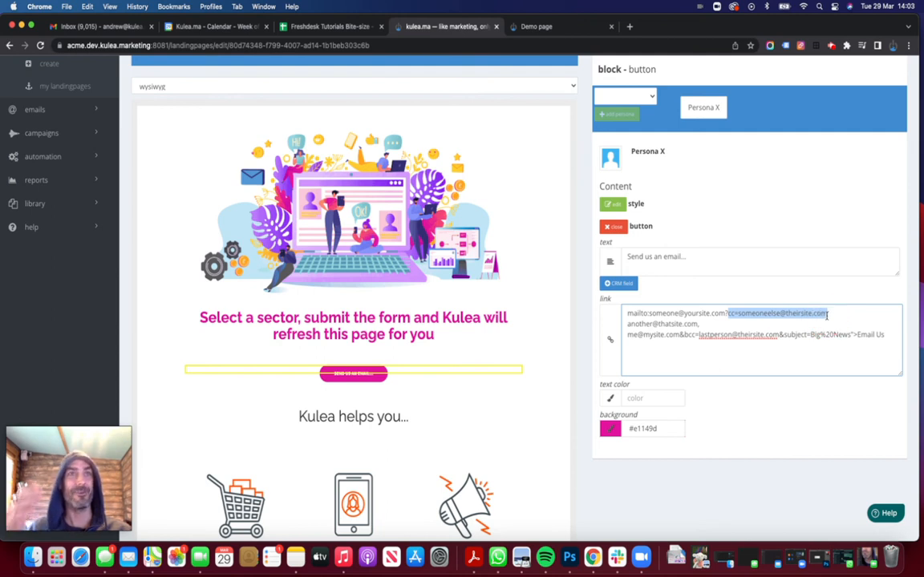
pyautogui.click(838, 317)
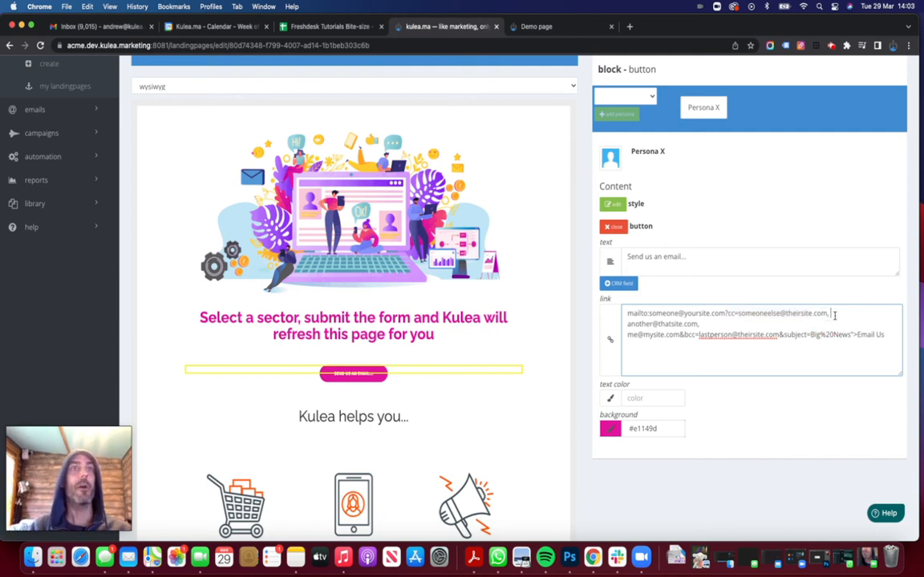
pyautogui.click(830, 313)
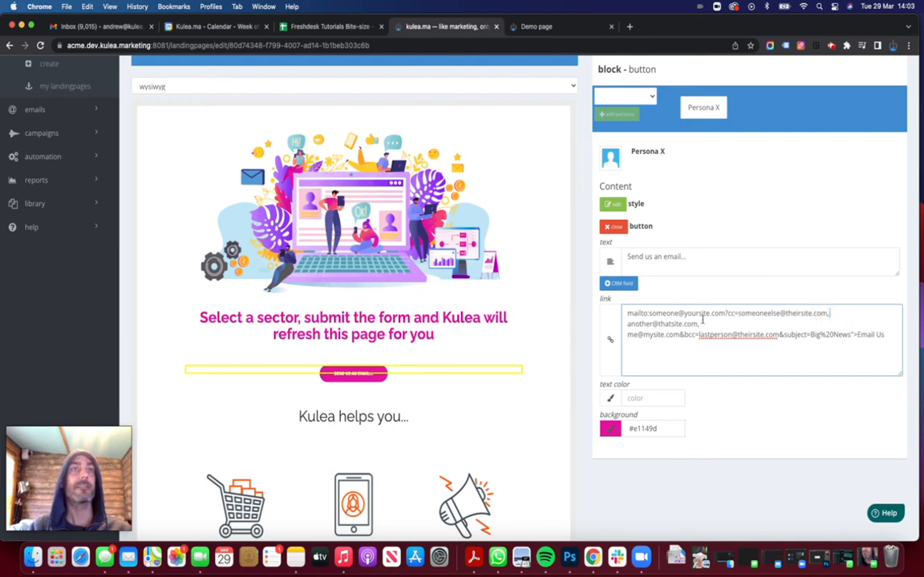
pyautogui.doubleClick(683, 324)
pyautogui.moveTo(683, 324); pyautogui.dragTo(628, 324)
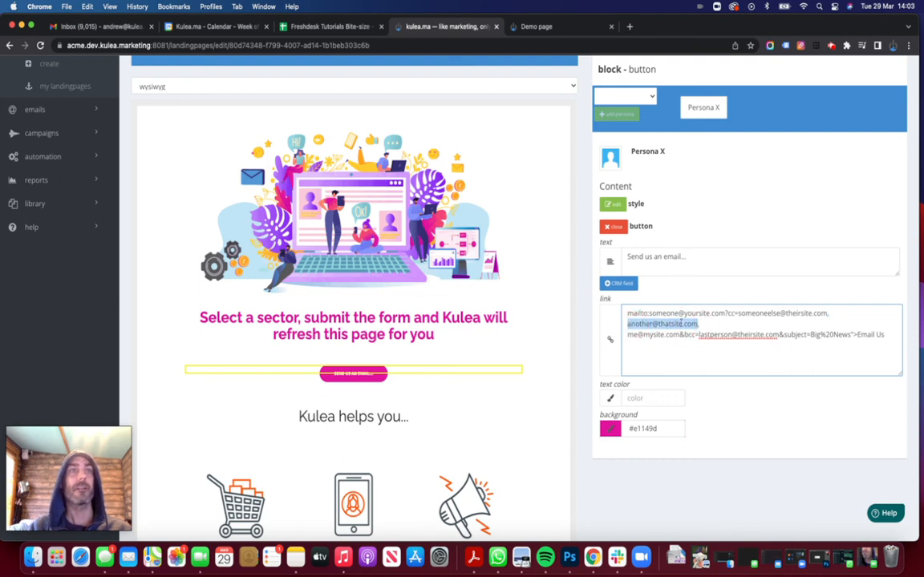
pyautogui.click(705, 322)
pyautogui.click(705, 324)
pyautogui.moveTo(706, 324); pyautogui.dragTo(624, 338)
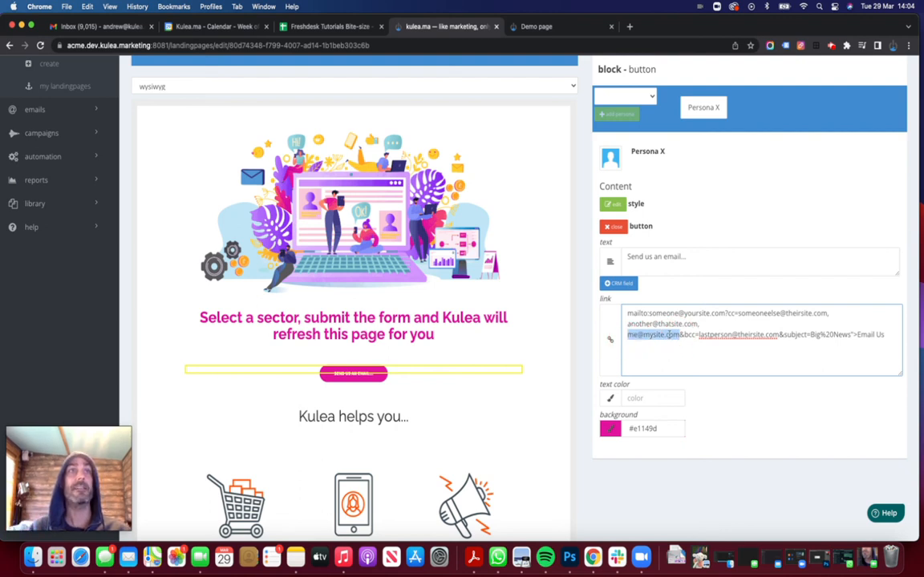
# Change the third recipient's '&cc=' to '&bcc=' in the mailto link.
pyautogui.click(687, 335)
pyautogui.click(683, 335)
pyautogui.write('b')
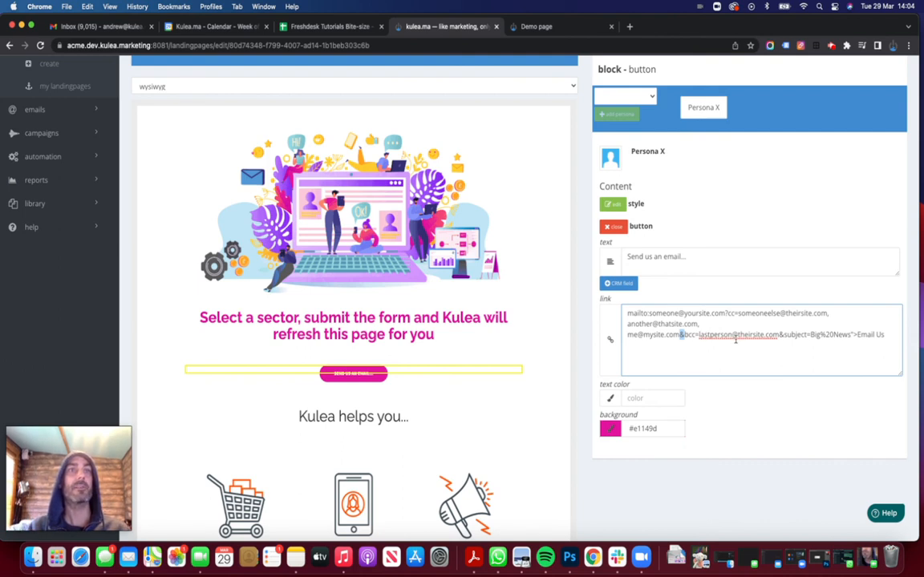
# Review the finished link text, then close the button settings so the page reloads.
pyautogui.doubleClick(782, 334)
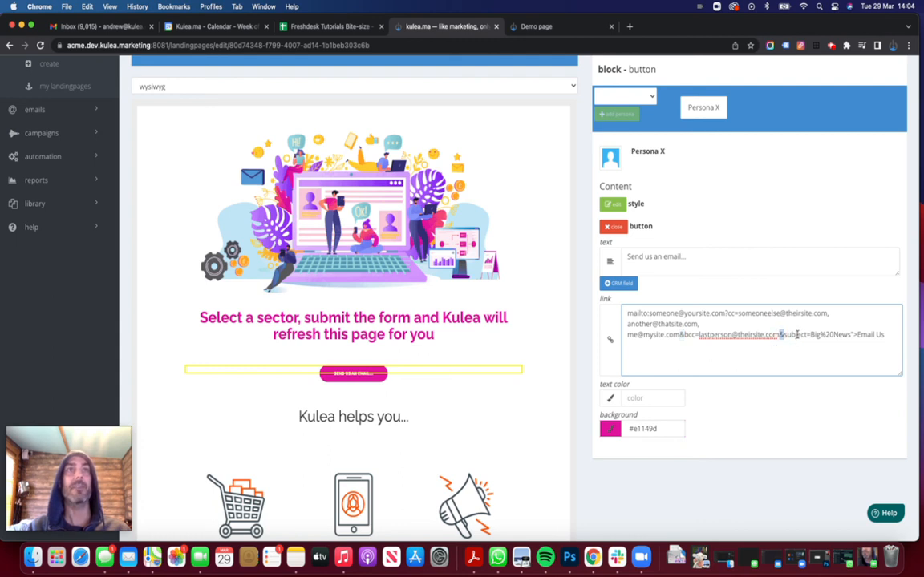
pyautogui.moveTo(889, 335); pyautogui.dragTo(625, 312)
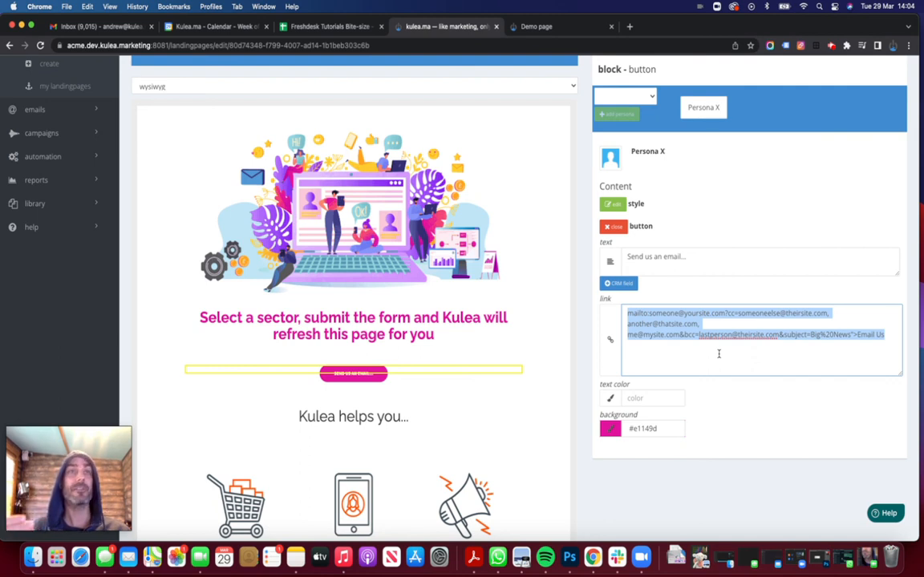
pyautogui.click(719, 353)
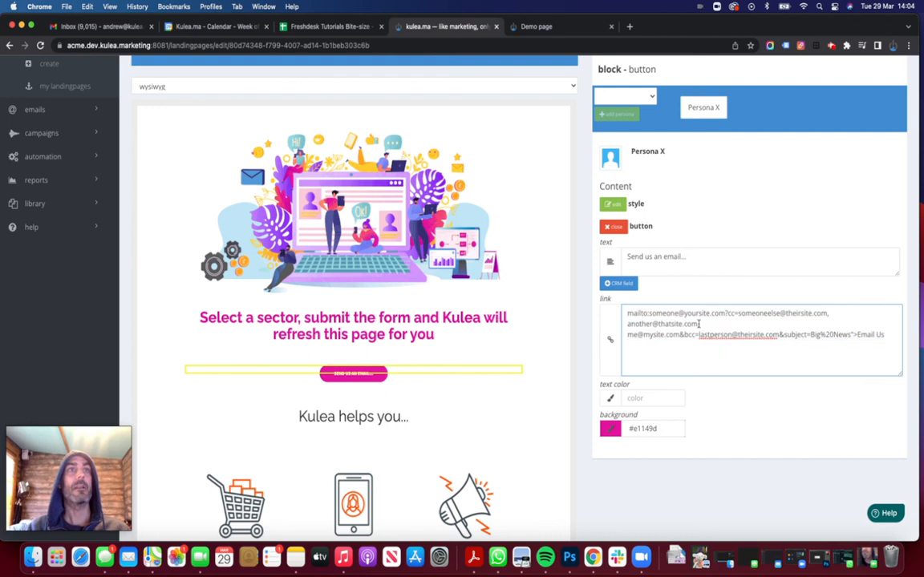
pyautogui.click(697, 323)
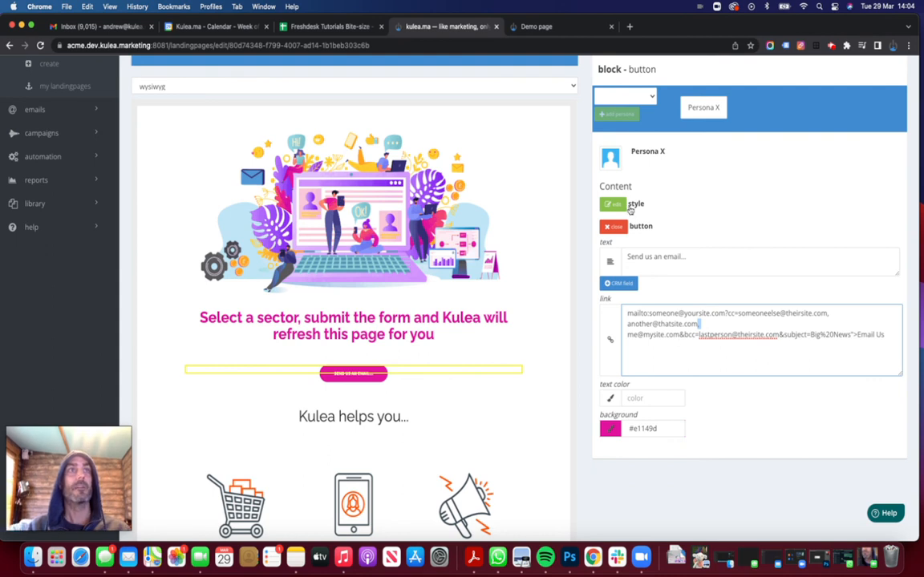
pyautogui.click(614, 227)
pyautogui.scroll(4, 725, 217)
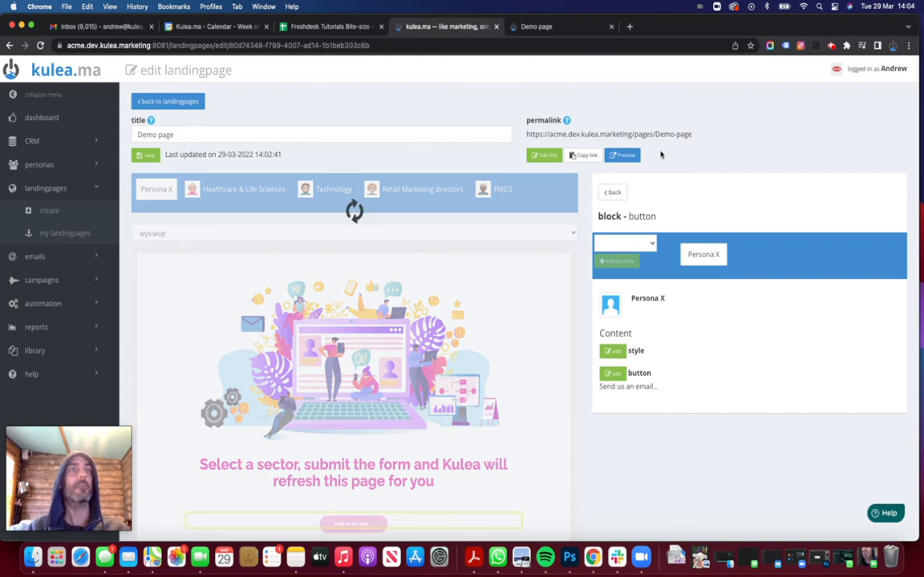
# Preview the Demo page, test its email button's prefilled cc, bcc and subject draft, then return to the preview.
pyautogui.click(624, 155)
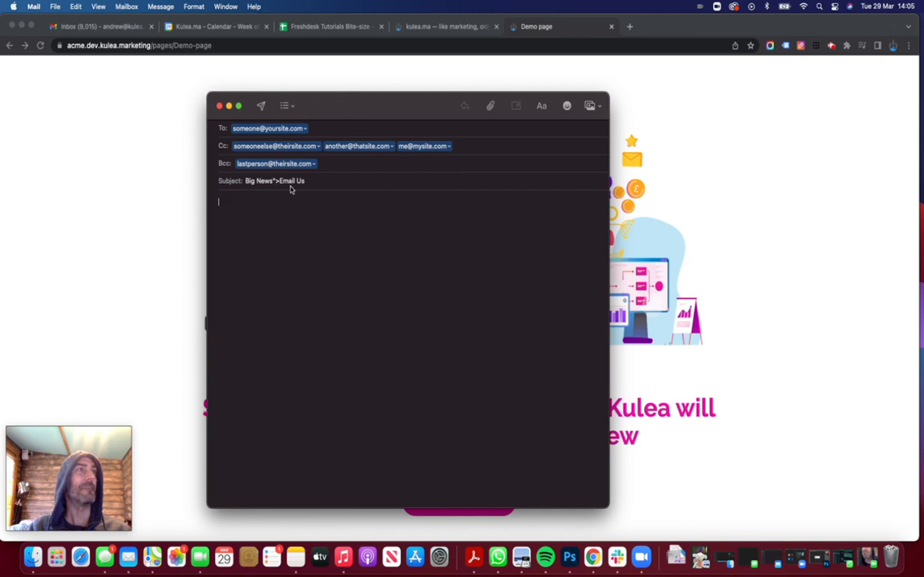
pyautogui.click(725, 244)
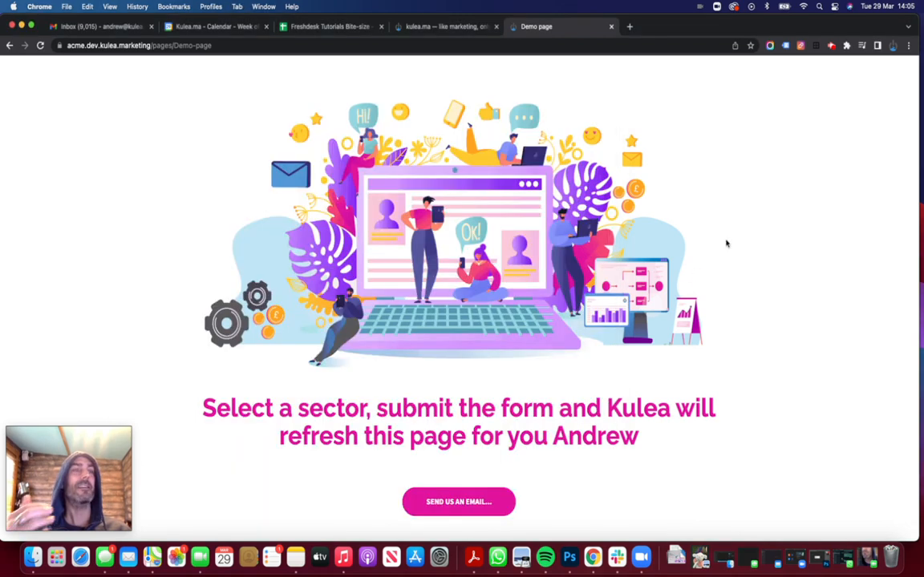